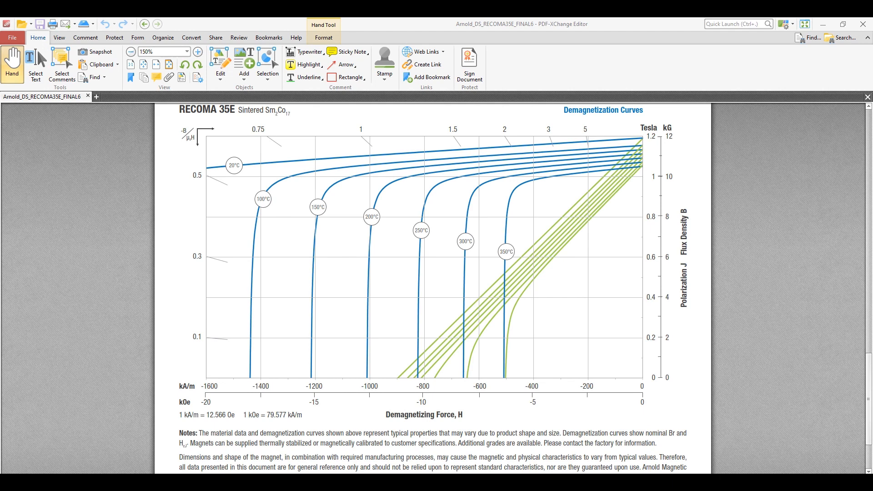
Step: Snip the demagnetization chart and save it to the Desktop as the JPEG Magnet_BH_Curve
key(super+shift+s)
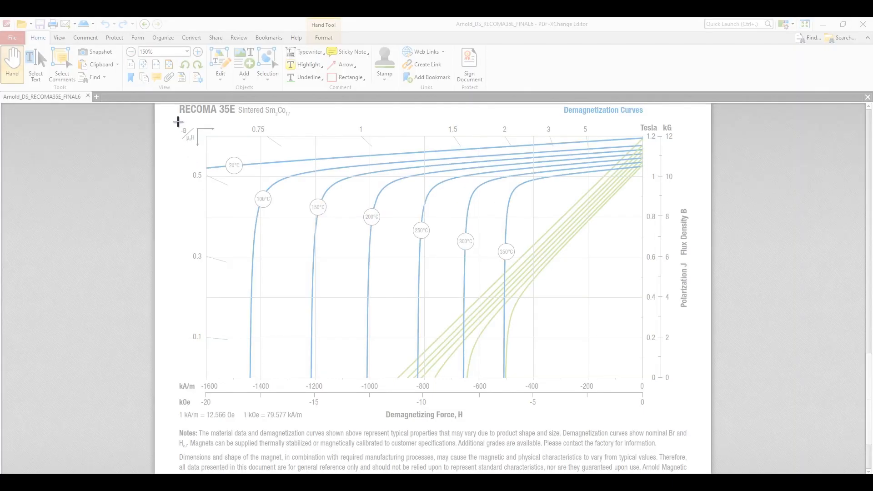
mouse_move(179, 120)
mouse_down()
mouse_move(663, 401)
mouse_move(676, 423)
mouse_move(694, 423)
mouse_up()
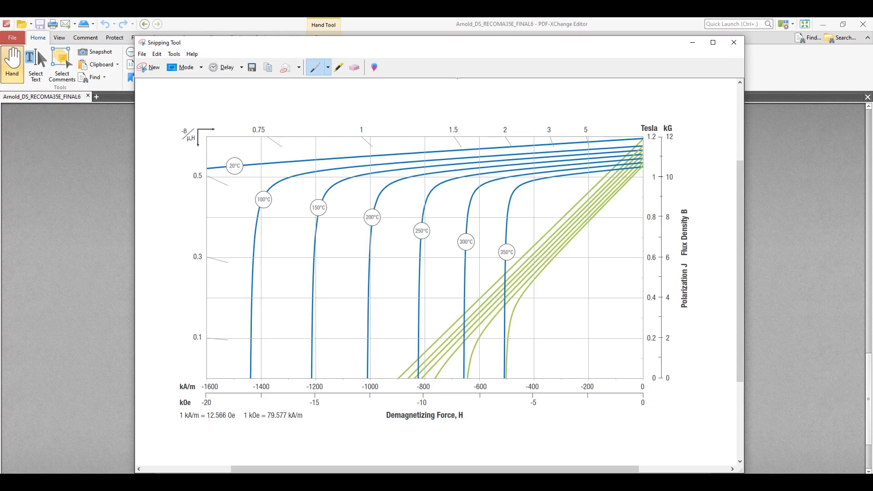
click(252, 67)
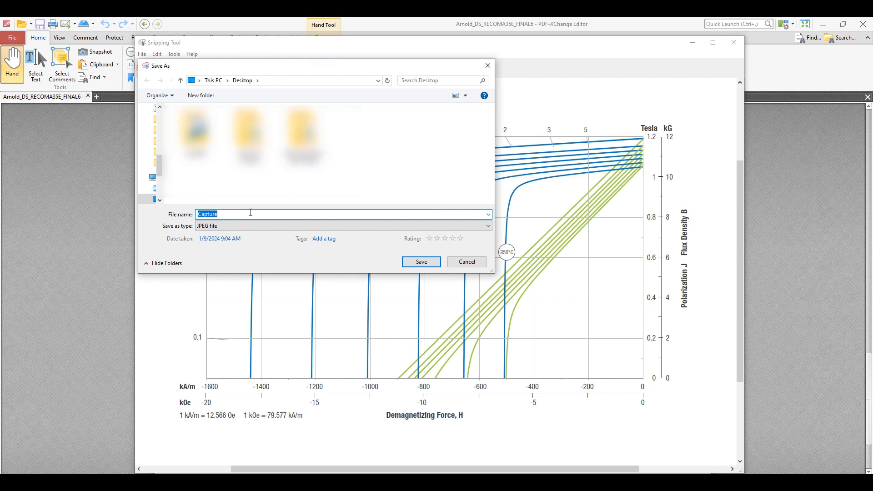
text(Magnet)
text(_BH_)
text(Curve)
key(Return)
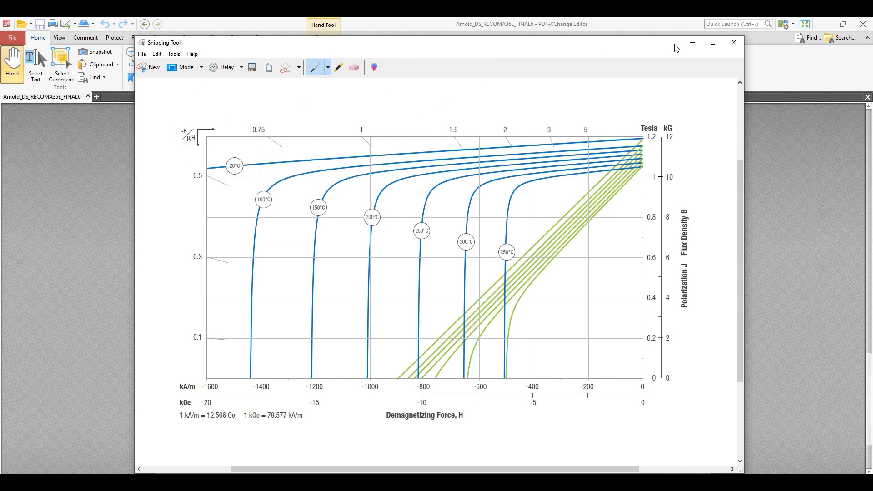
Step: Minimize Snipping Tool and switch to the Ansys IPM motor project
click(692, 43)
scroll(406, 251, up, 1)
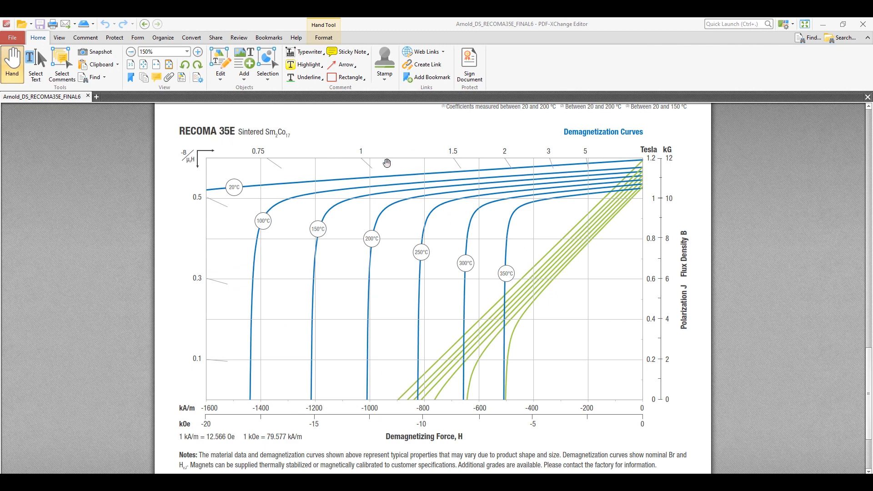
scroll(360, 185, up, 1)
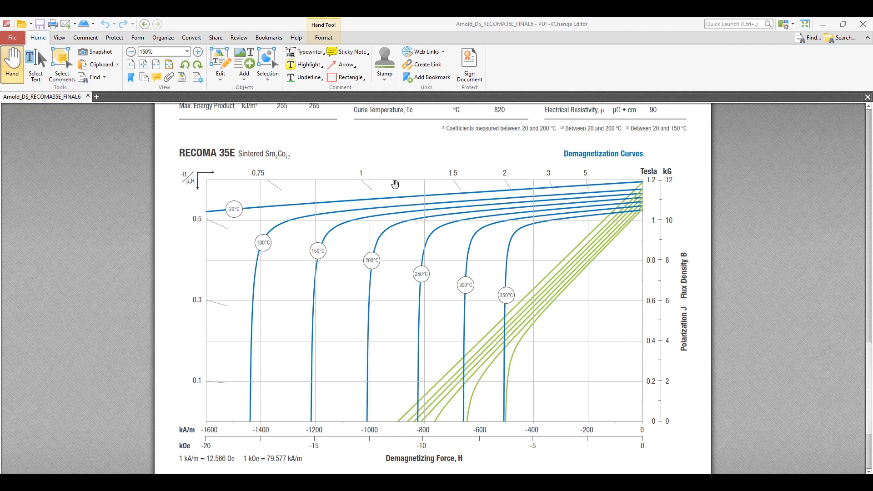
scroll(403, 203, down, 1)
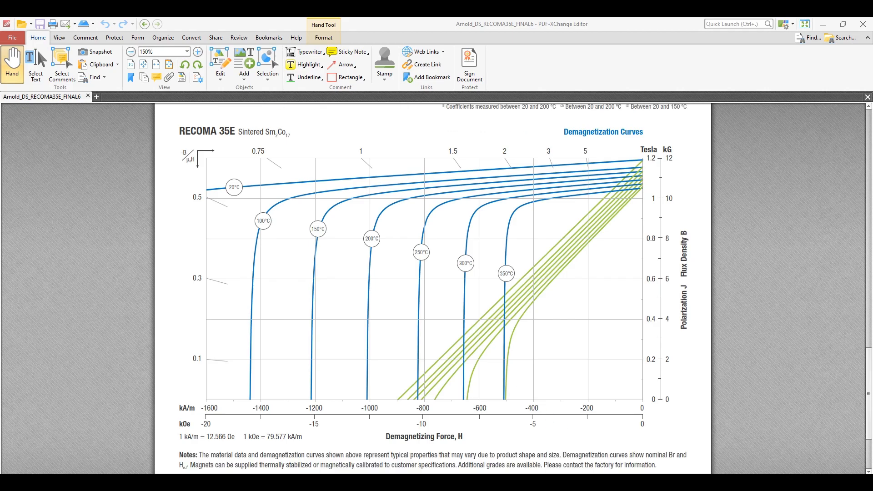
key(alt+Tab)
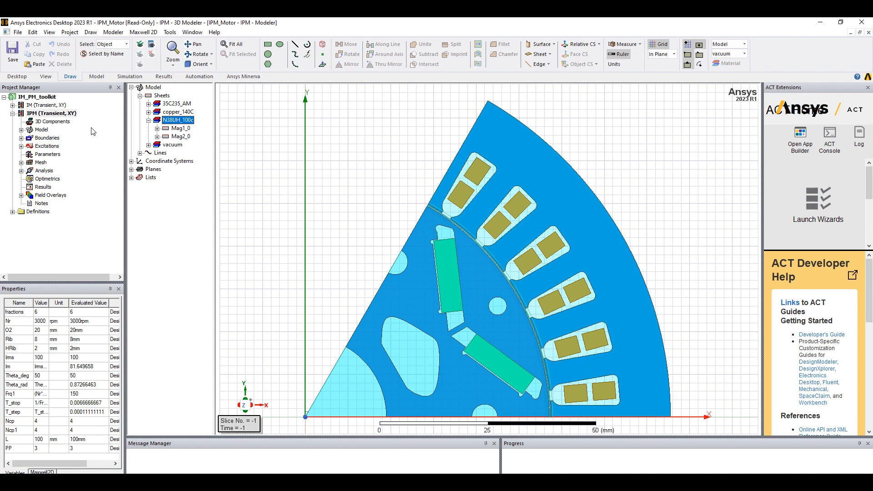
right_click(178, 120)
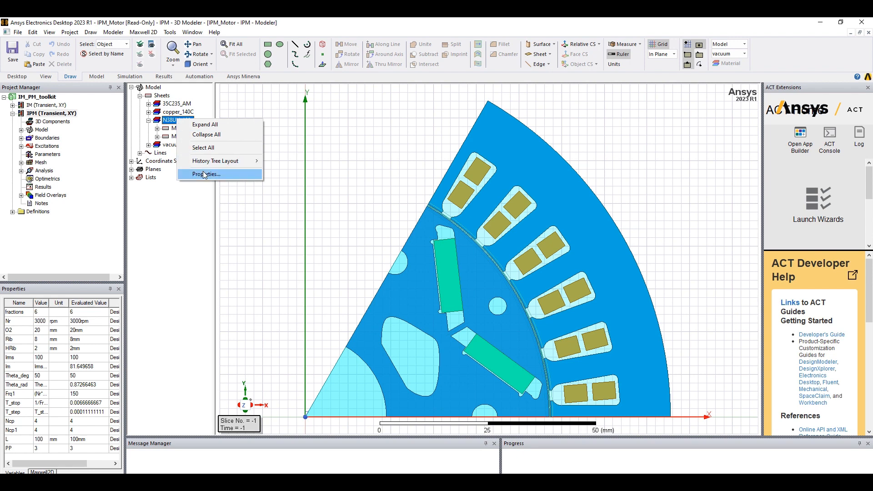
click(205, 174)
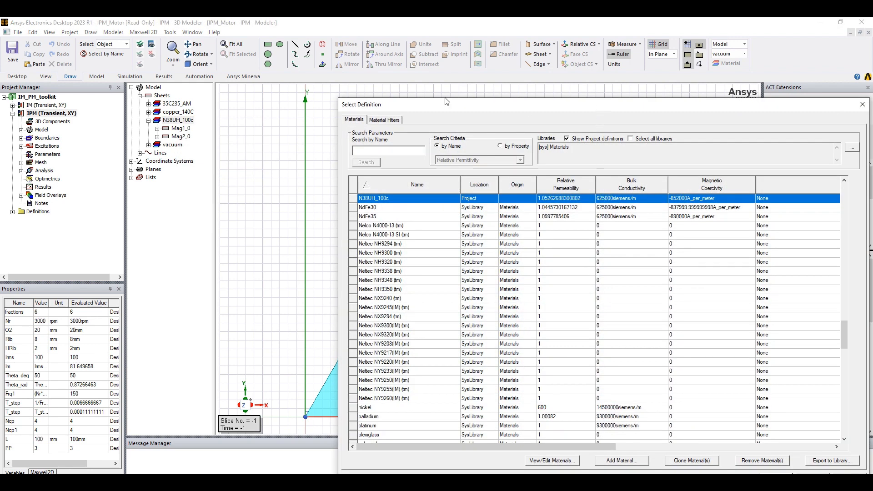
drag(600, 107, 399, 72)
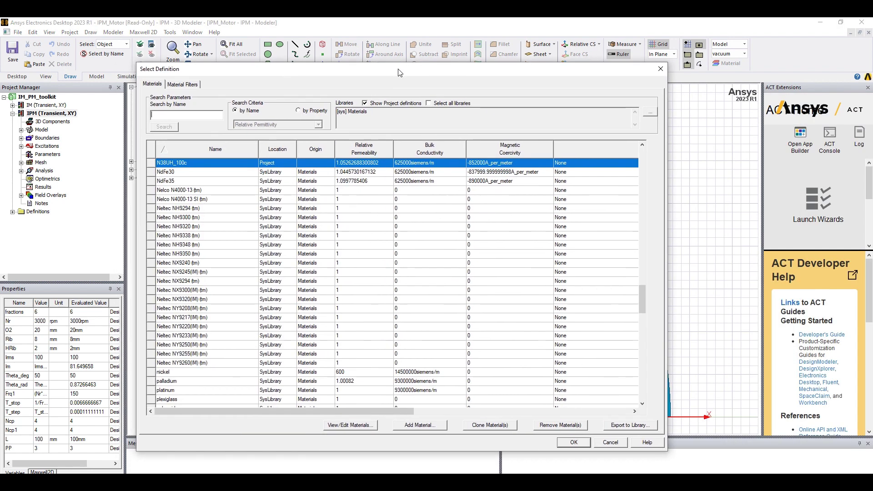
click(419, 424)
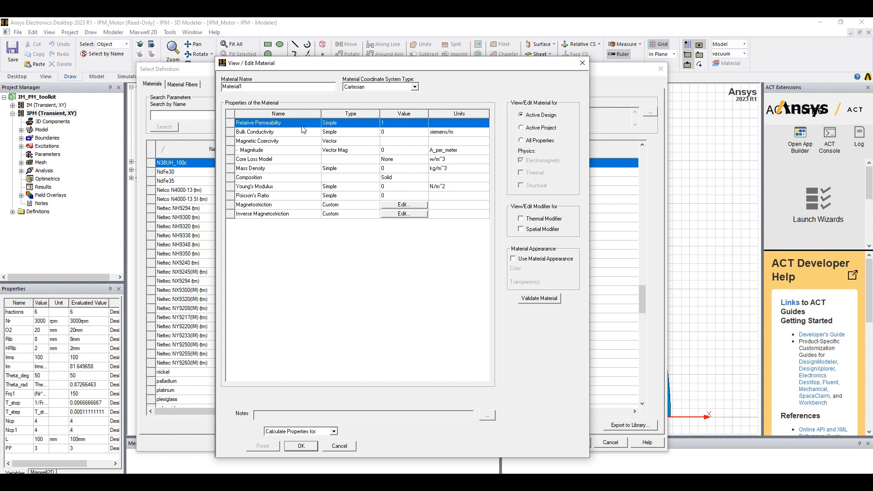
click(350, 123)
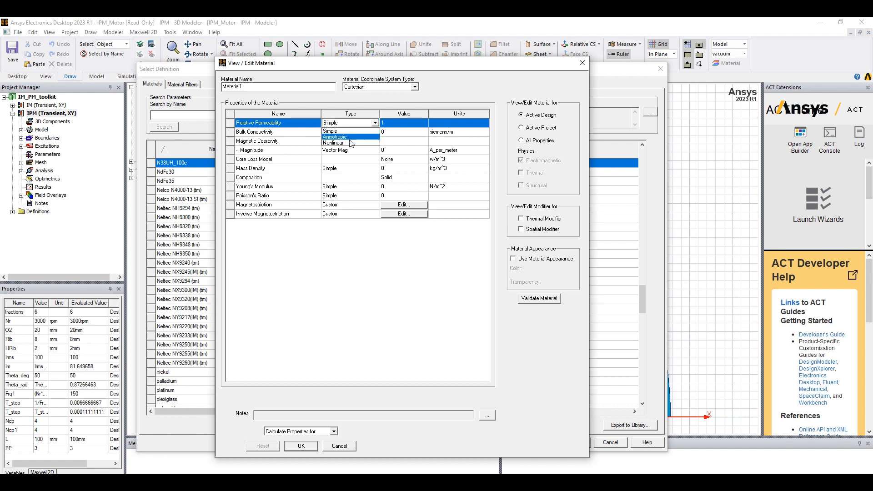
click(351, 142)
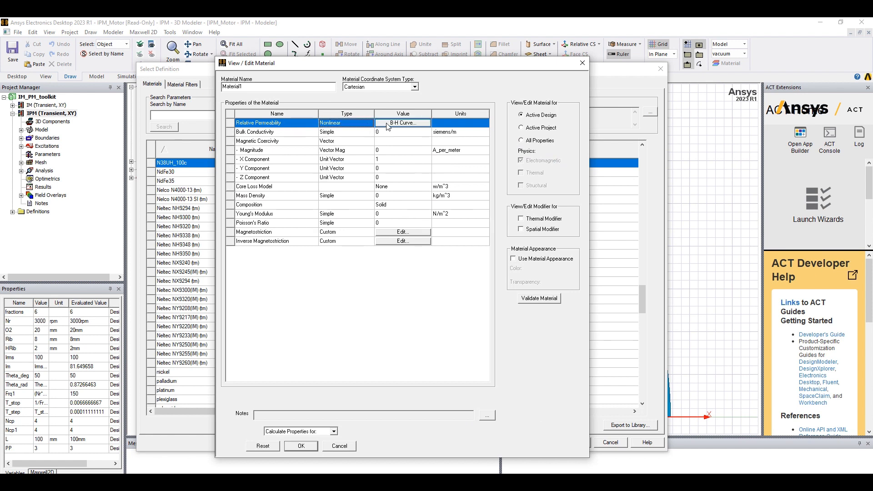
click(403, 123)
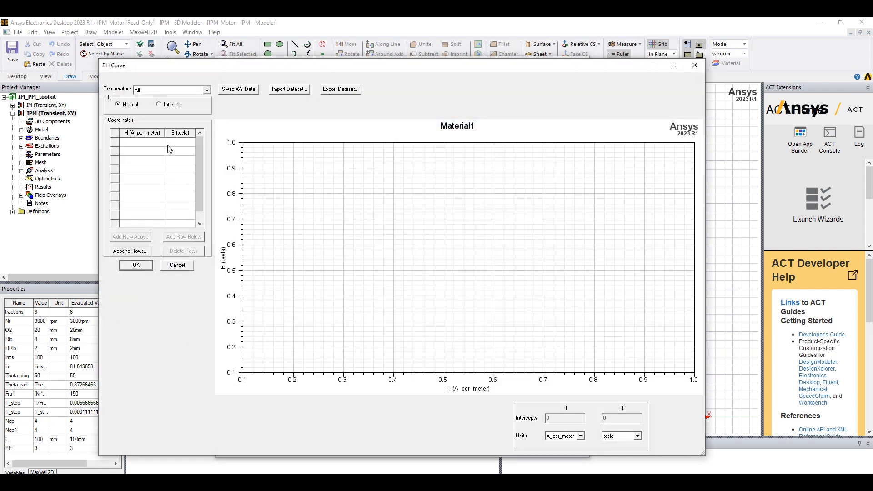
click(696, 66)
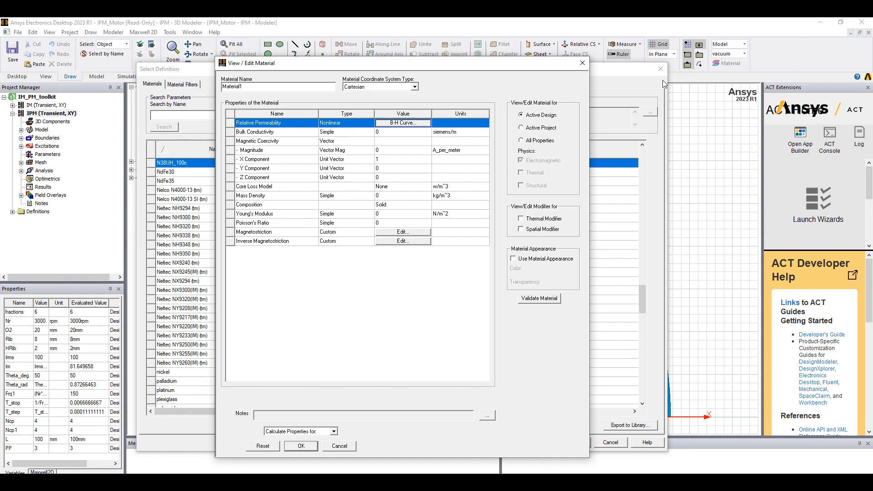
click(581, 65)
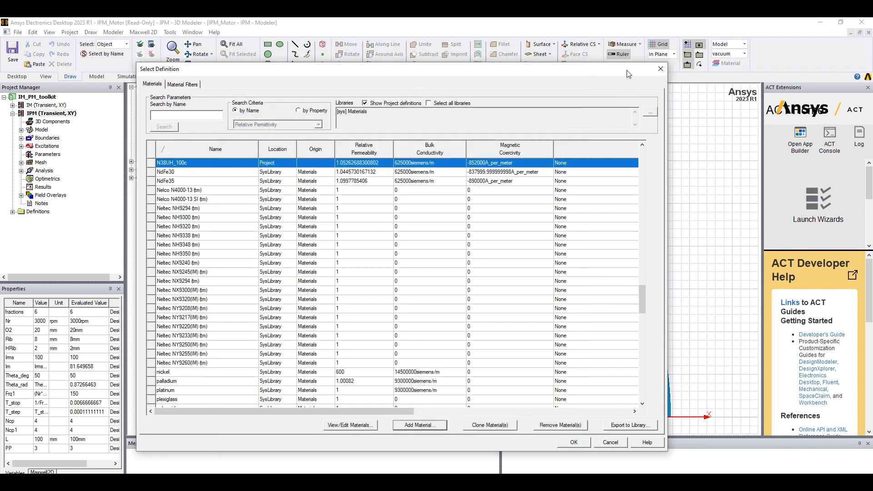
click(661, 70)
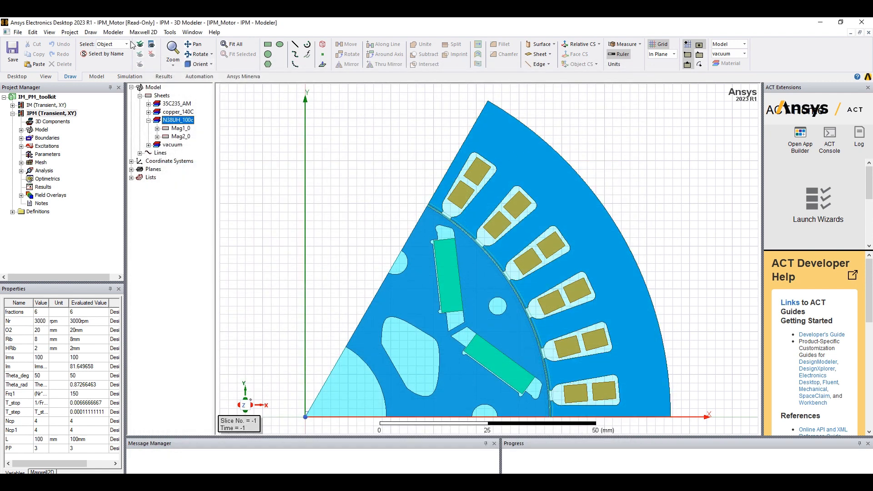
Step: From Maxwell 2D Design Datasets, launch SheetScan to digitize a curve
click(143, 33)
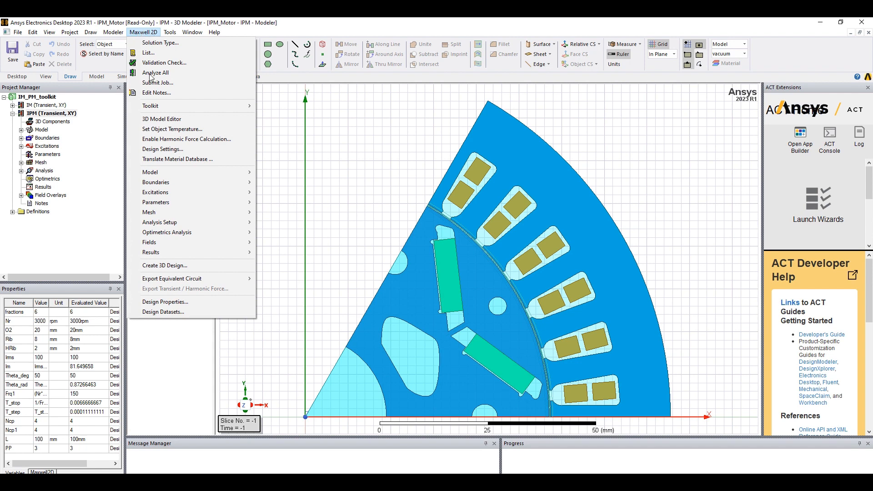
click(163, 312)
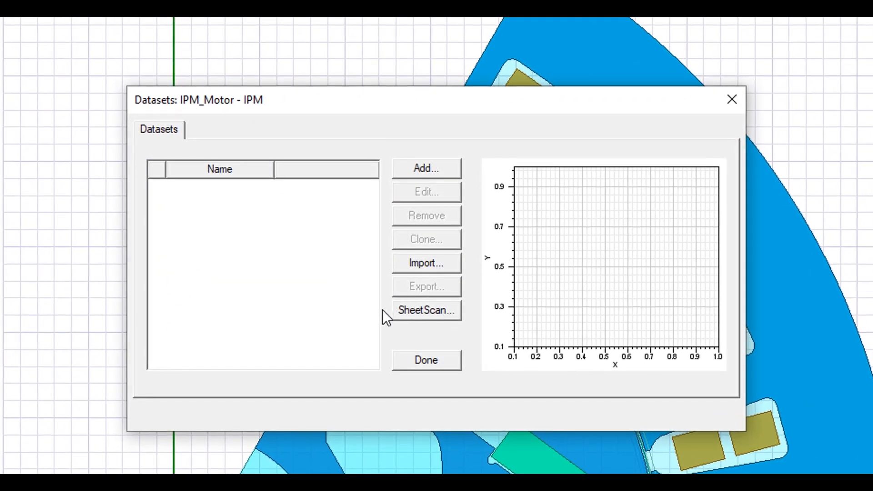
click(426, 310)
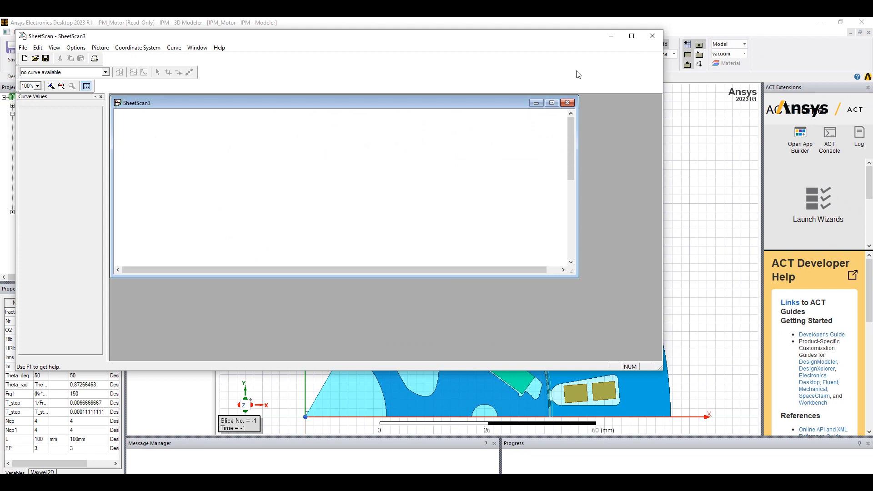
Step: Maximize SheetScan and load the Magnet_BH_Curve image from the Desktop onto the sheet
click(552, 103)
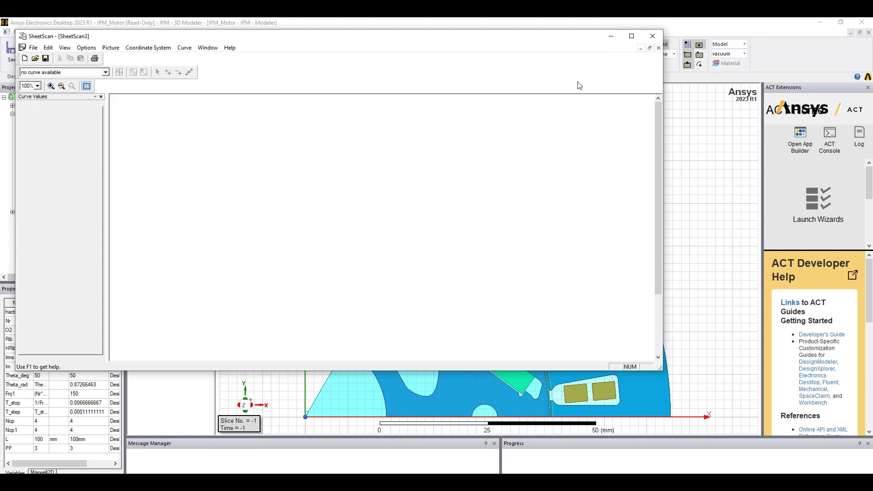
click(632, 36)
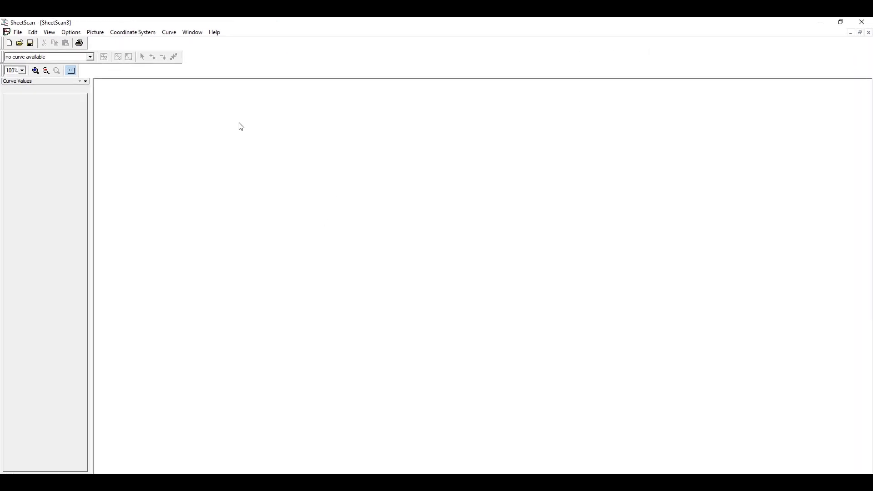
click(95, 32)
click(110, 42)
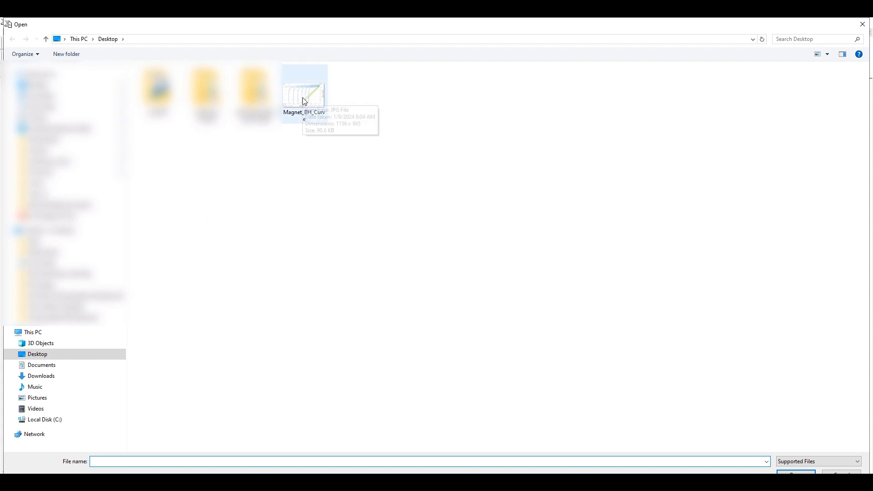
double_click(303, 101)
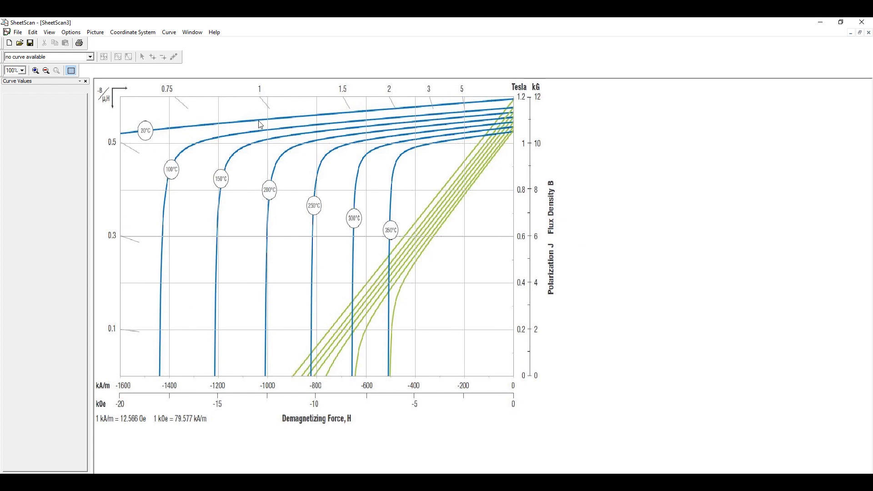
Step: Start a new coordinate system and mark the bottom-right chart origin as point 1 (0,0)
click(133, 32)
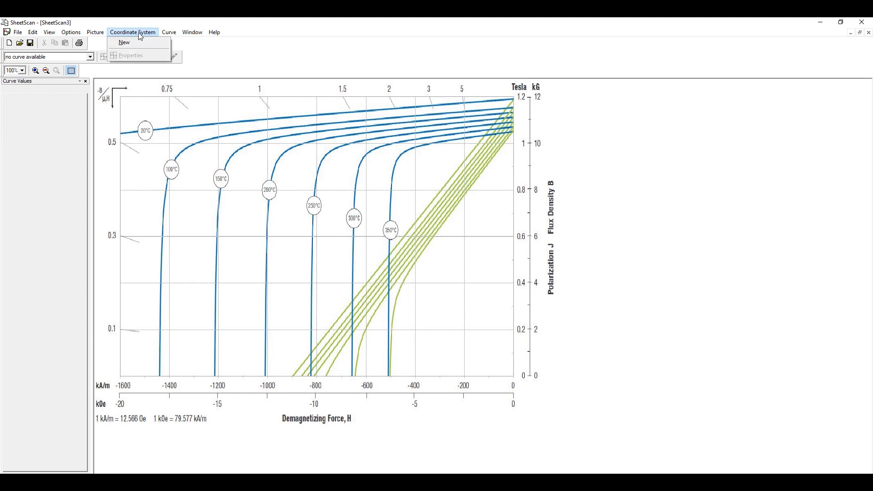
click(136, 43)
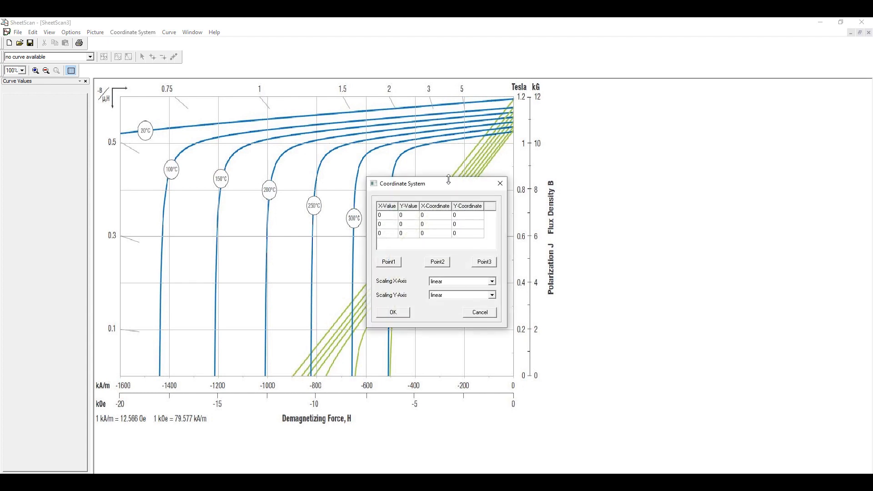
mouse_move(416, 180)
mouse_down()
mouse_move(693, 137)
mouse_move(614, 135)
mouse_up()
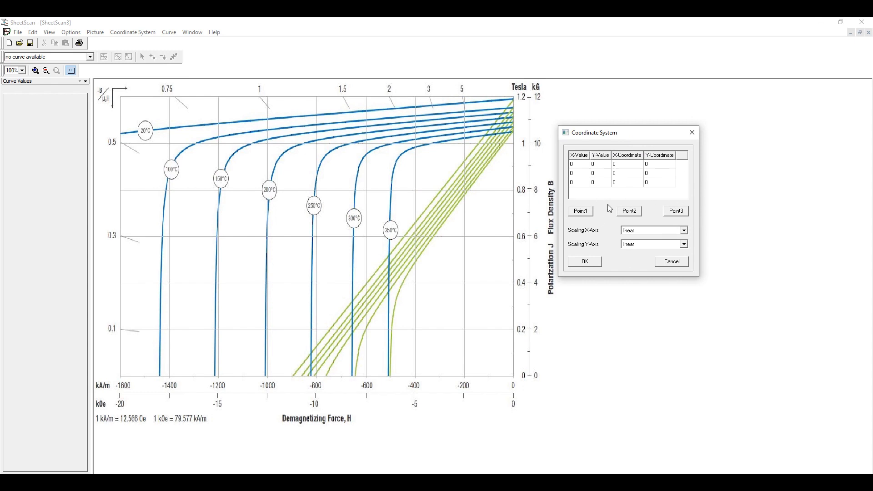
click(583, 211)
click(513, 376)
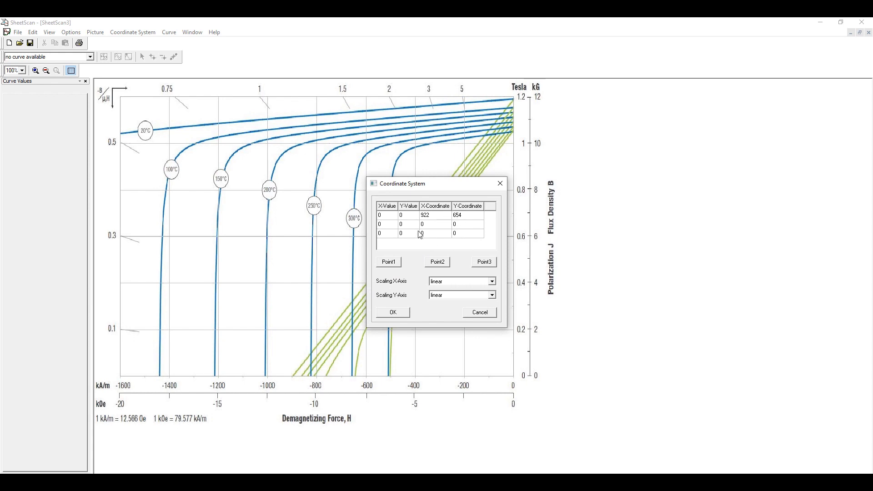
Step: Mark the left end of the H axis as point 2 with X-value -1600
drag(423, 184, 634, 140)
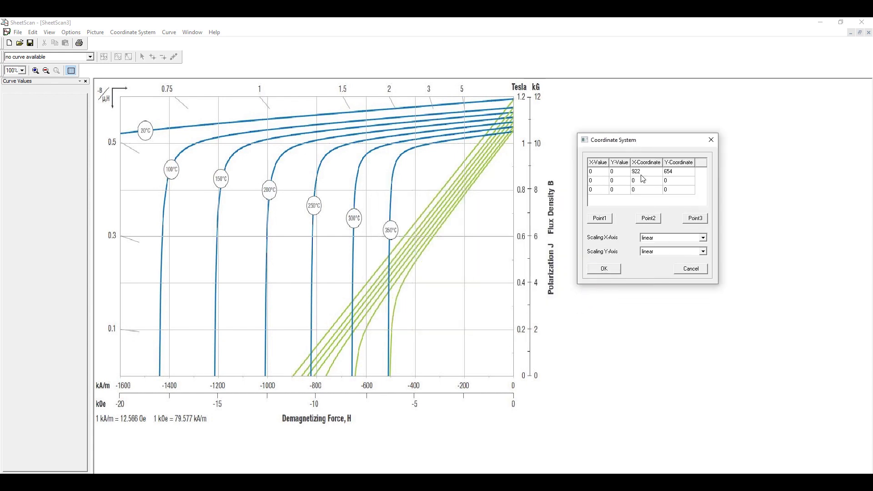
click(650, 221)
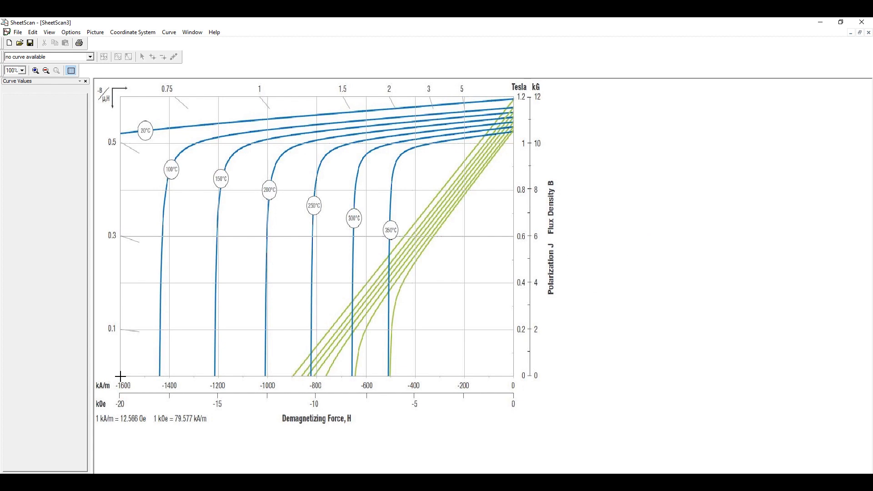
click(121, 376)
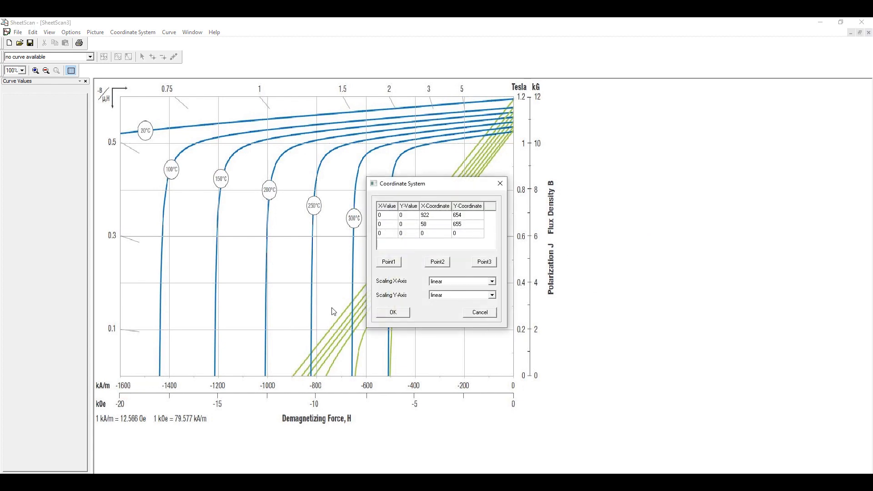
click(382, 225)
mouse_move(439, 183)
mouse_down()
mouse_move(603, 149)
mouse_move(683, 147)
mouse_up()
Step: Mark the top of the B axis as point 3 with Y-value 1.2 and apply the calibration
key(Return)
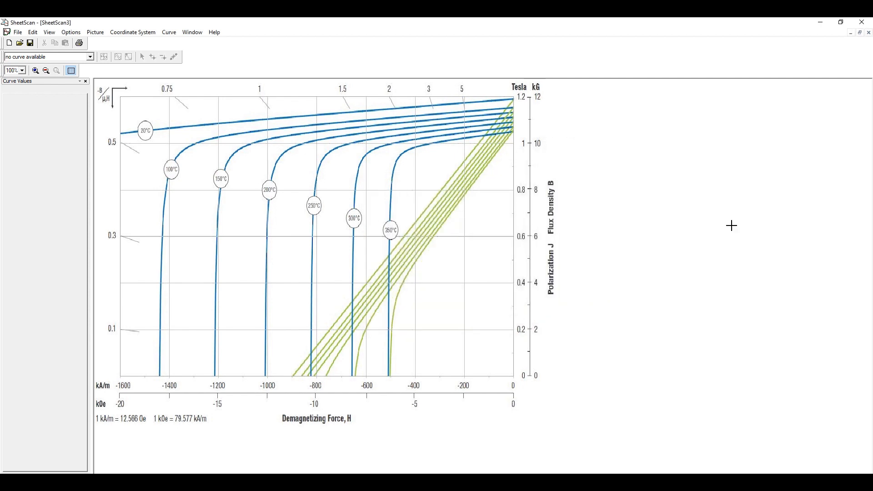
click(514, 98)
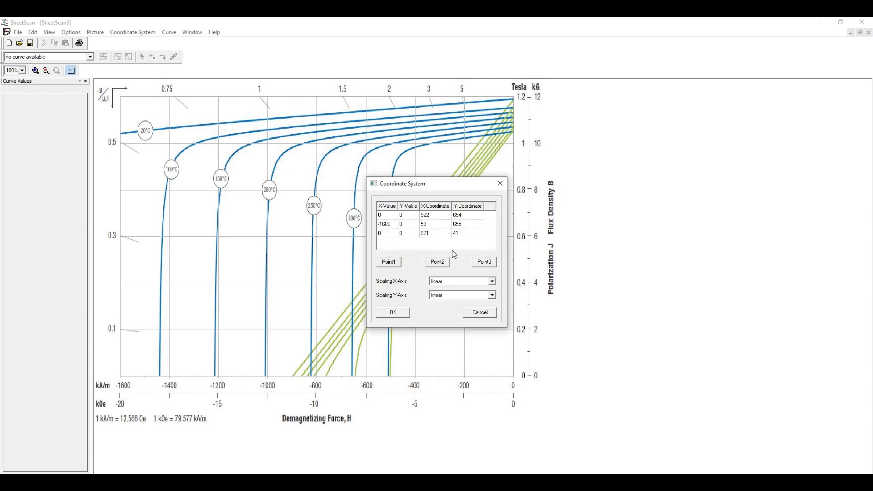
click(404, 233)
click(424, 247)
click(393, 313)
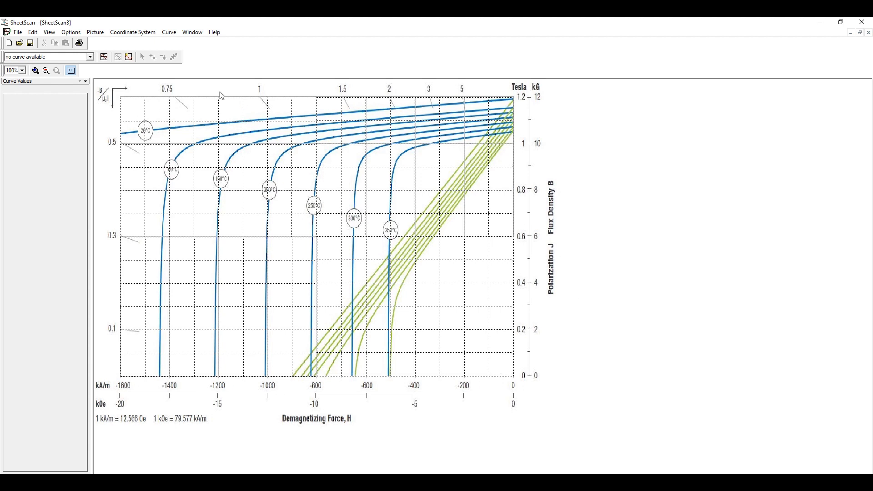
Step: Create a new digitized curve and accept its default axis settings
click(168, 32)
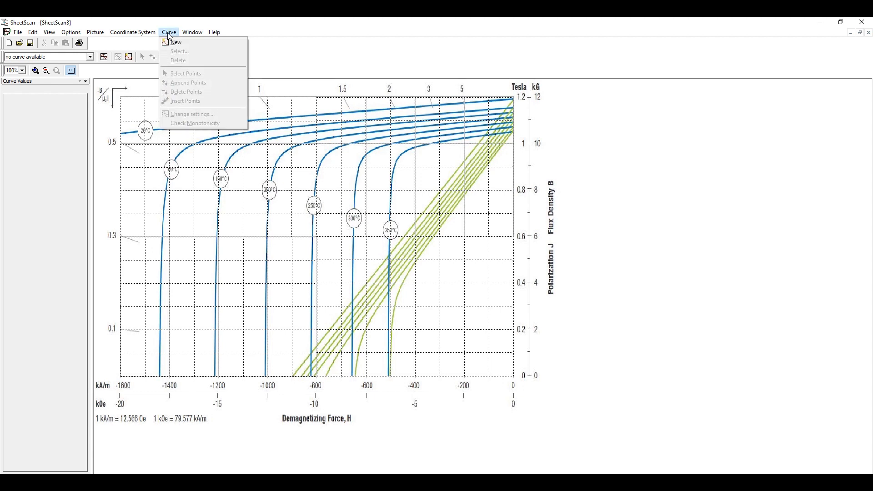
click(176, 42)
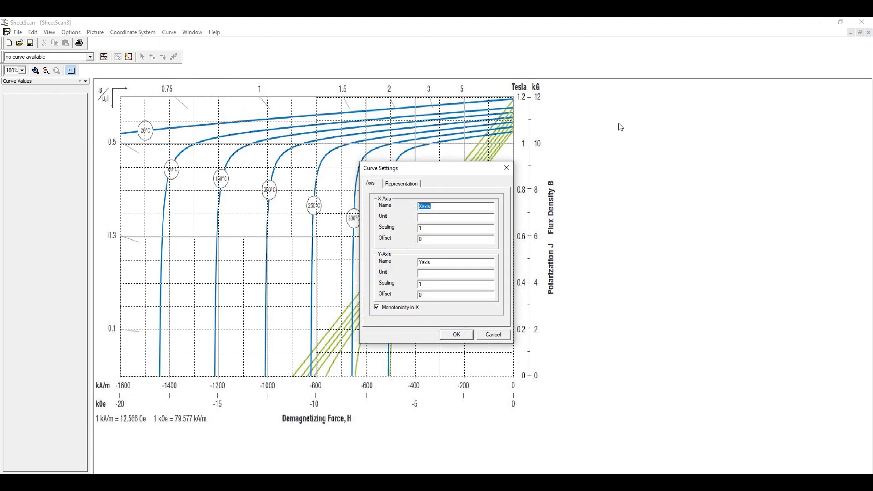
drag(419, 170, 550, 150)
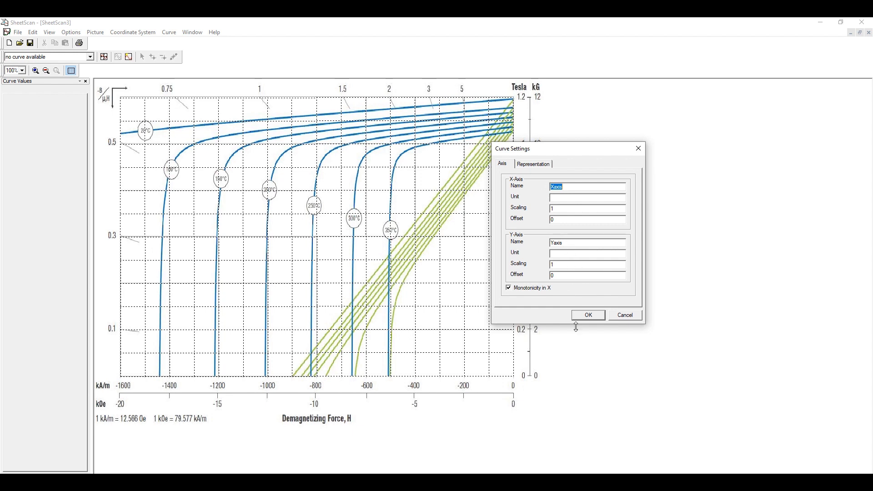
click(587, 315)
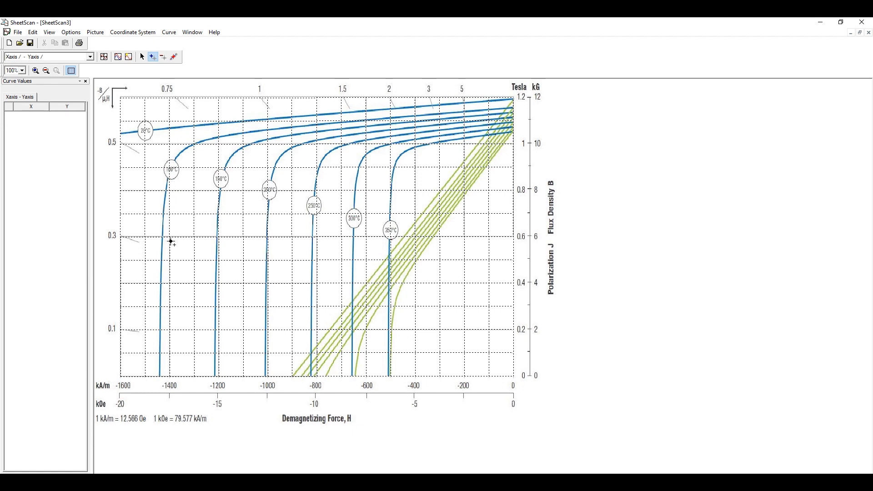
Step: Place points up the steep lower part of the 100°C demagnetization curve from its base
click(159, 376)
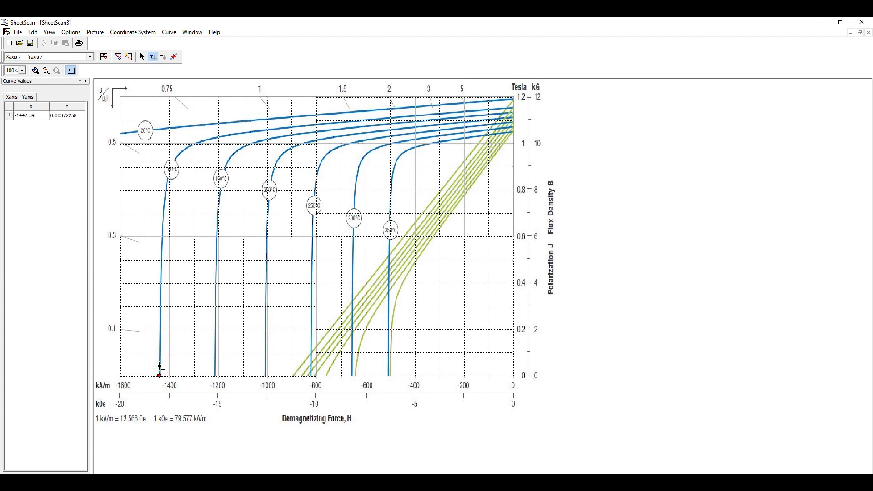
click(160, 366)
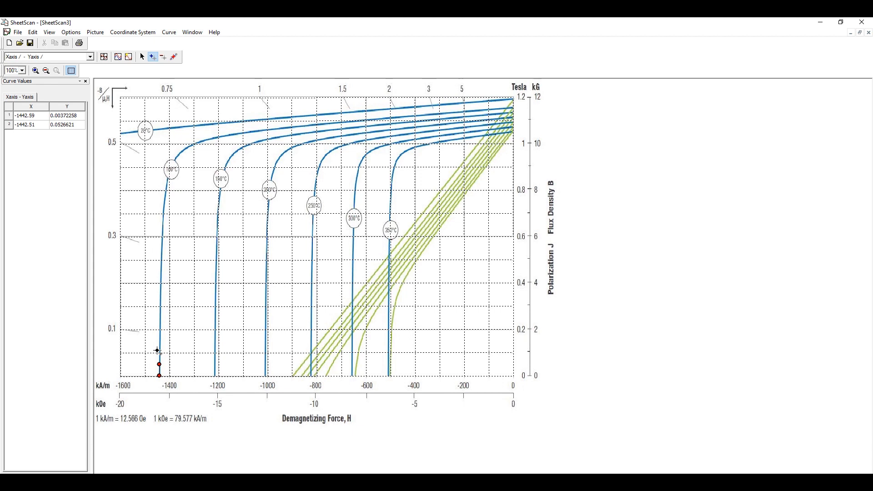
click(160, 353)
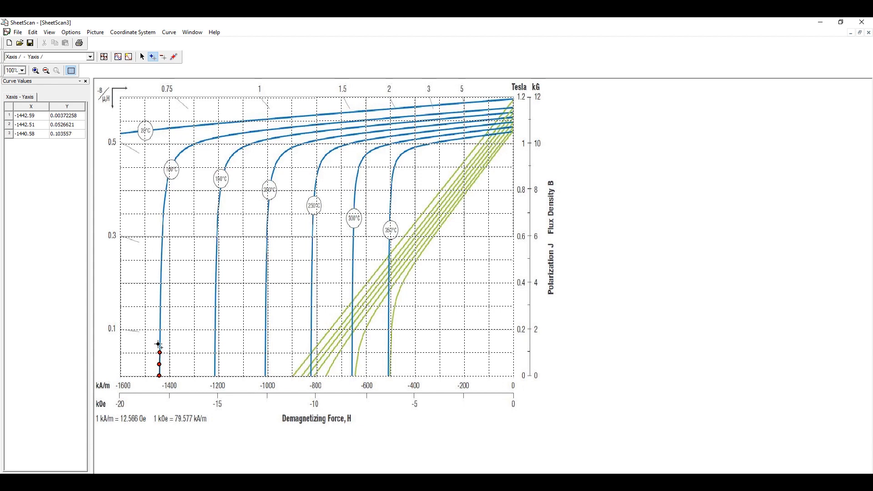
click(160, 340)
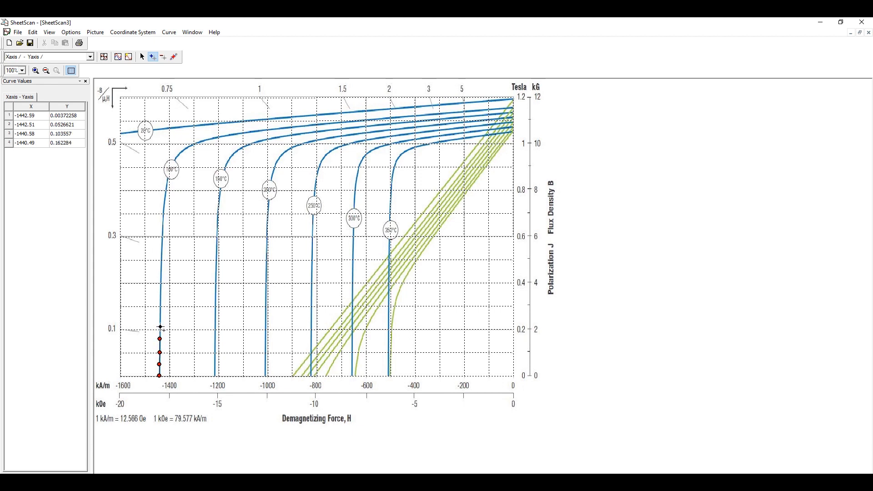
click(159, 326)
click(160, 312)
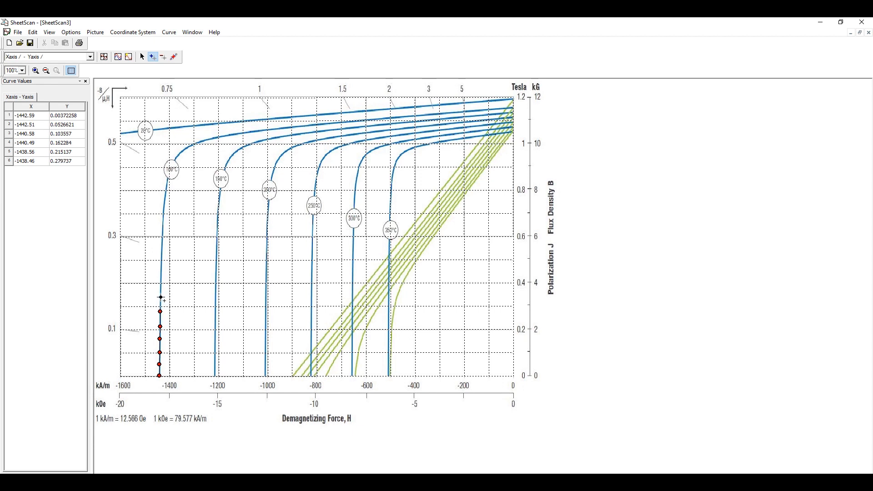
click(160, 298)
click(161, 286)
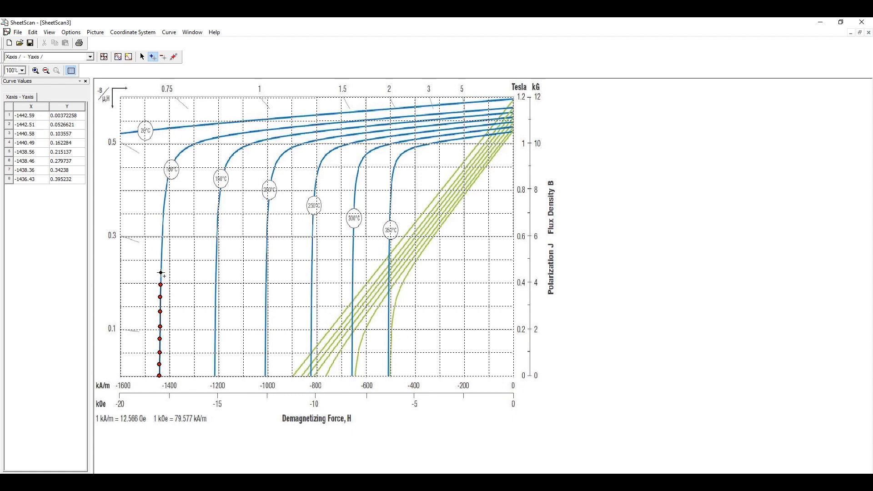
click(160, 272)
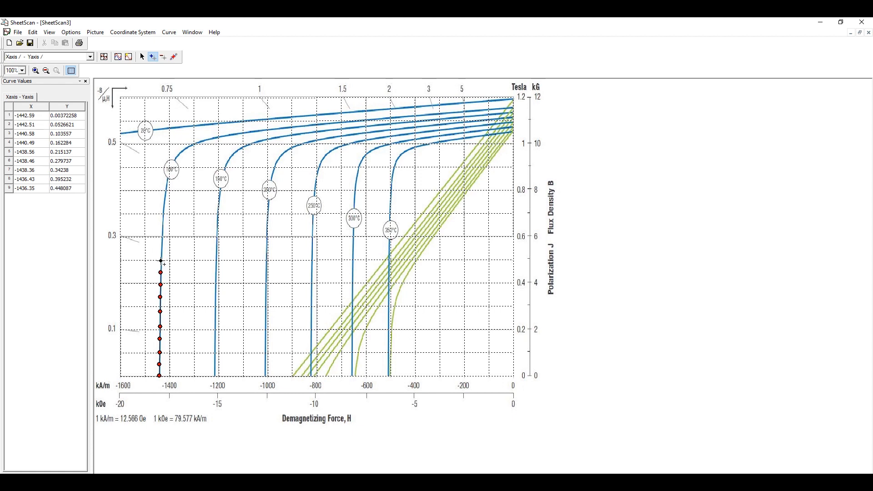
click(161, 261)
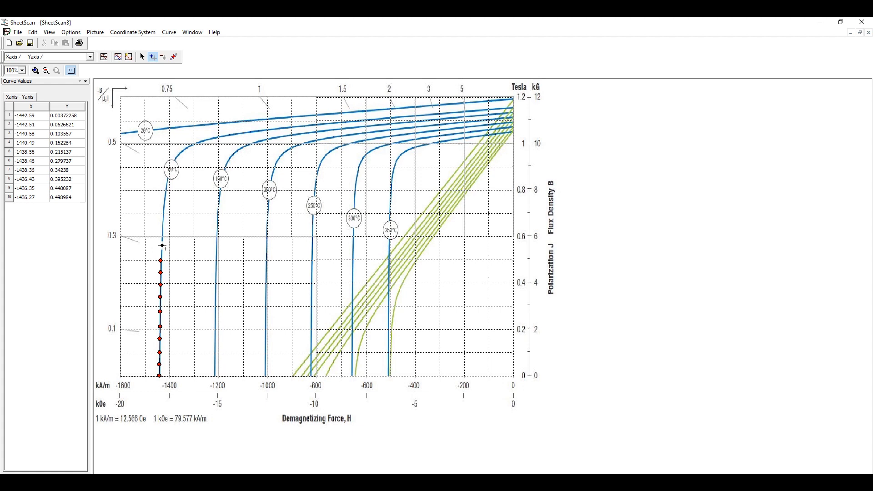
click(162, 248)
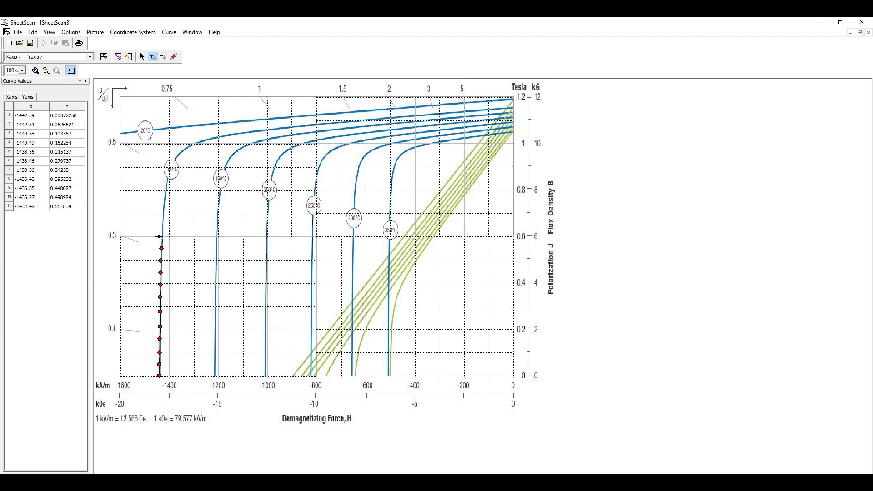
click(161, 240)
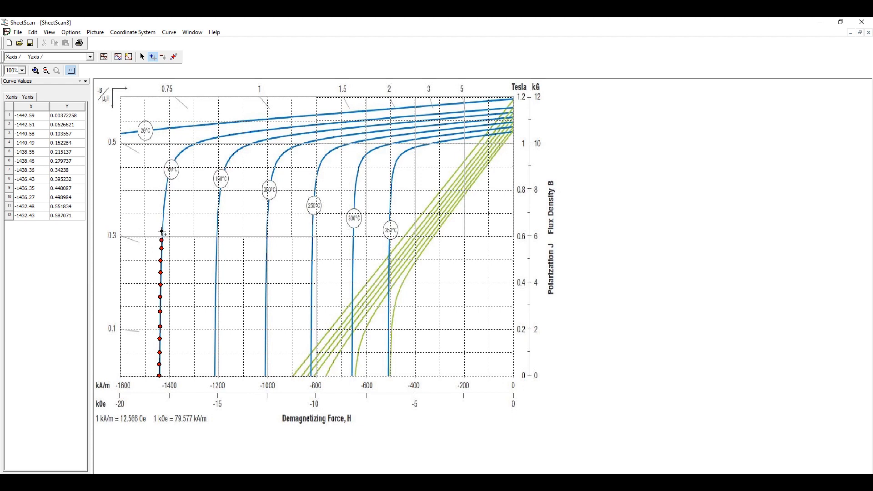
click(162, 232)
click(162, 219)
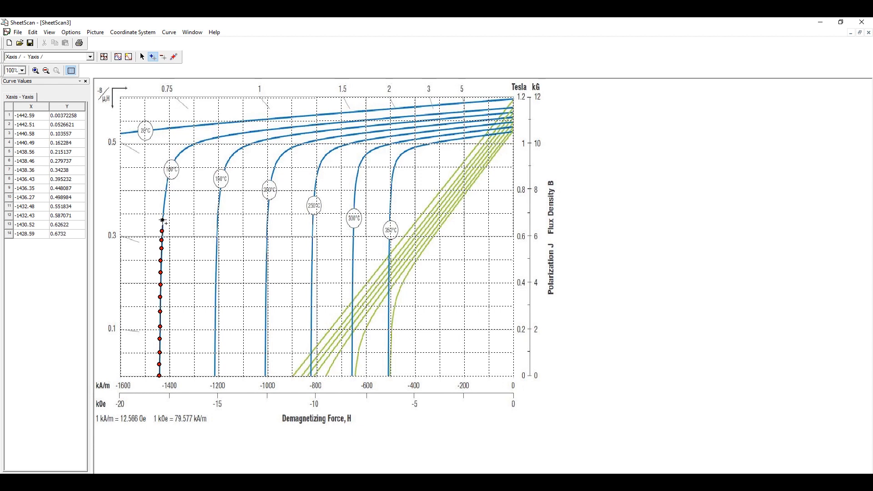
click(164, 211)
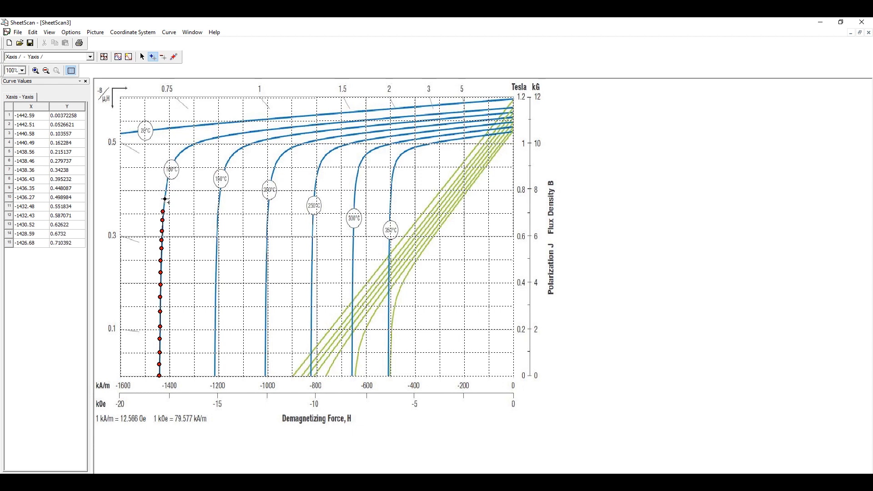
Step: Add points through the knee of the curve where it bends toward the top
click(165, 198)
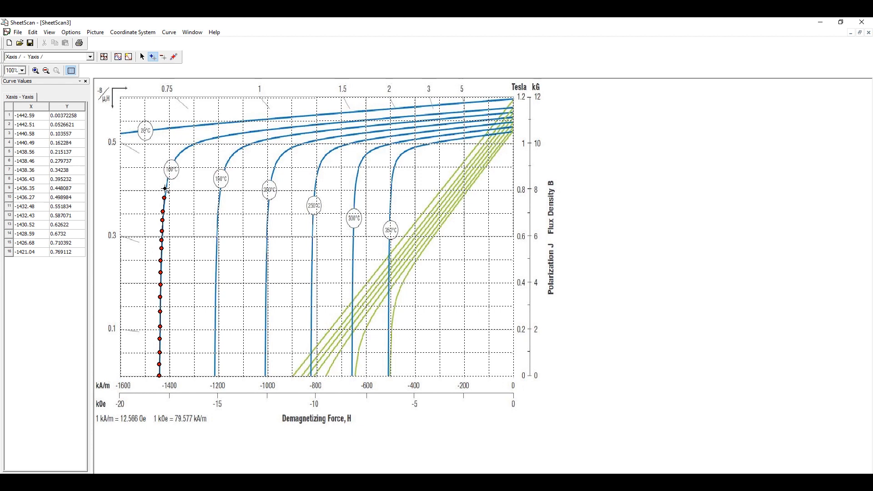
click(166, 189)
click(167, 181)
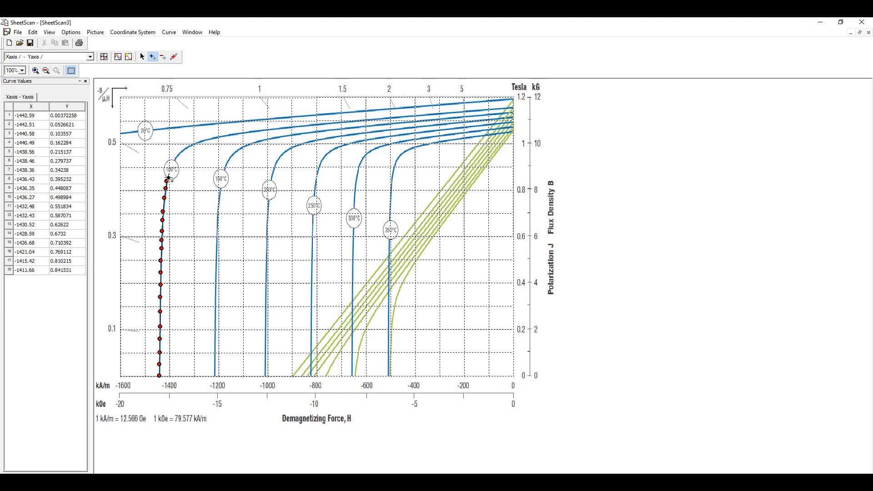
click(170, 172)
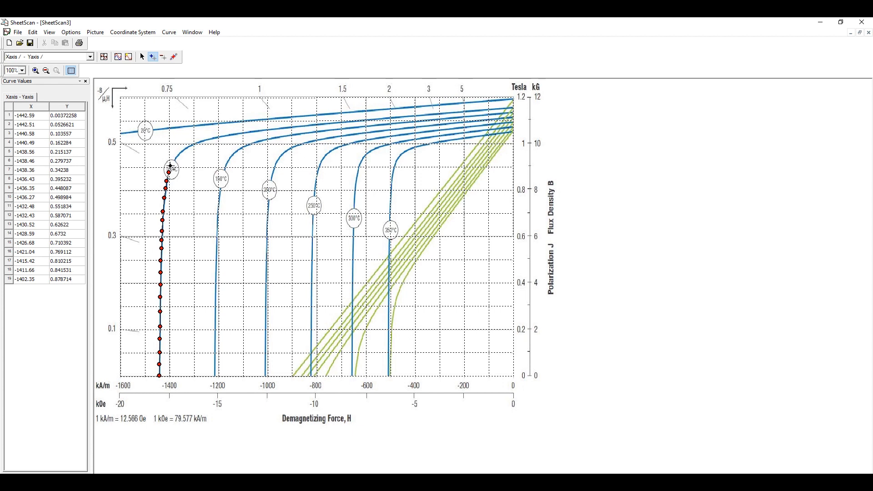
click(171, 165)
click(174, 159)
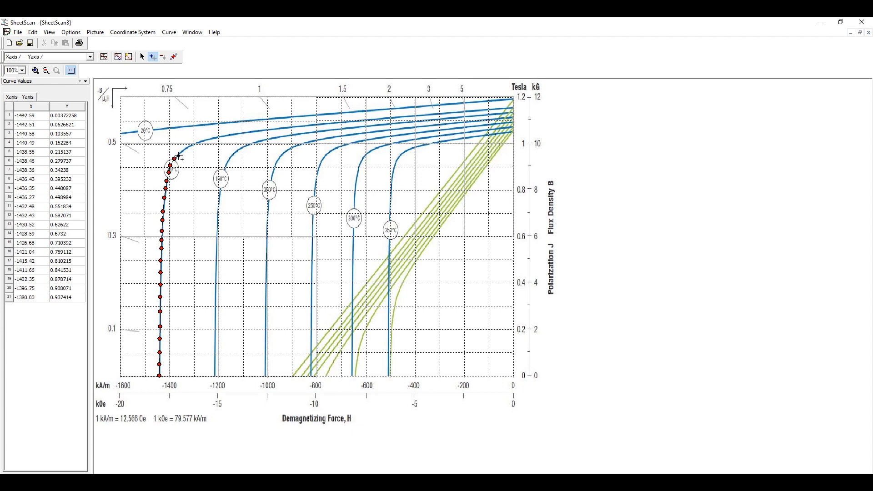
click(179, 154)
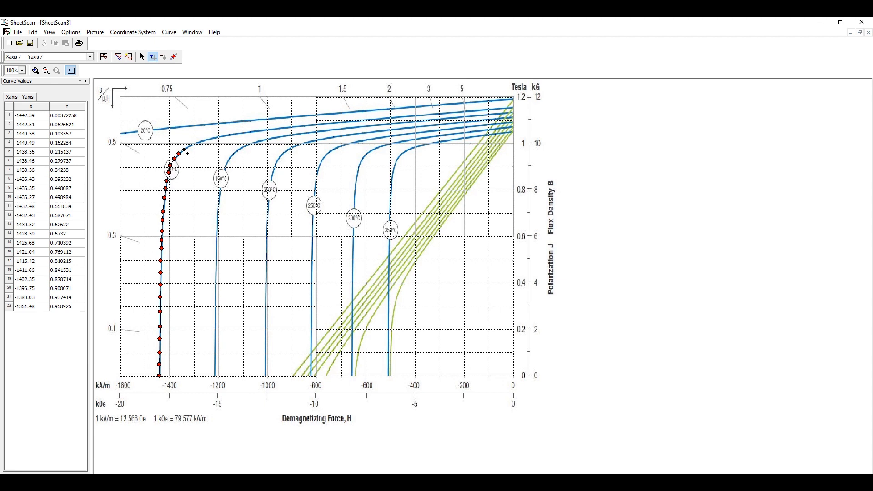
click(184, 150)
Step: Continue tracing the flat upper part of the curve to the right axis
click(197, 143)
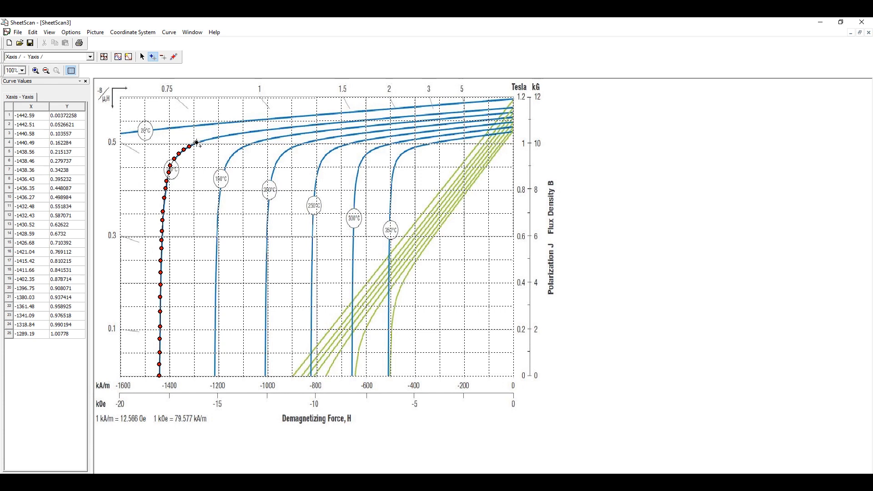
click(211, 140)
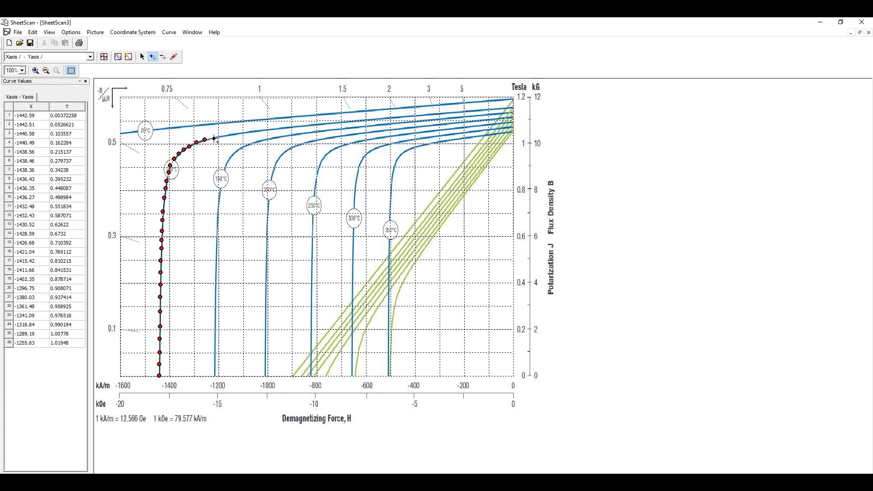
click(216, 138)
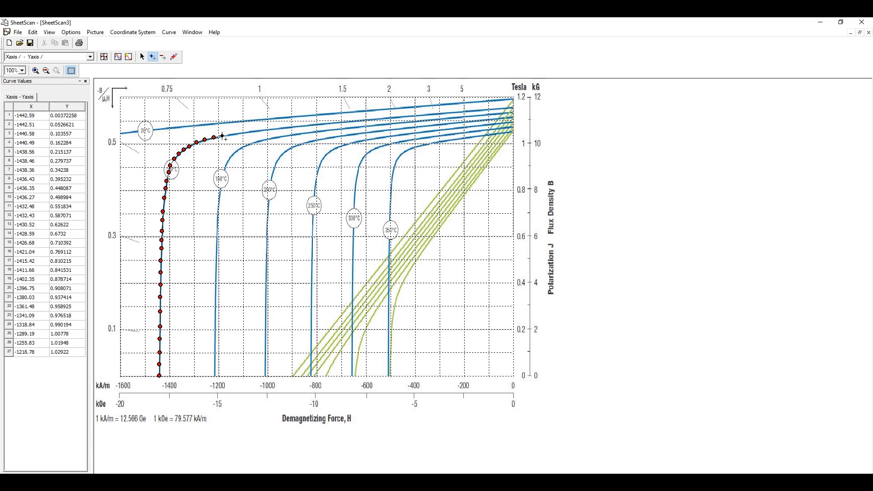
click(222, 137)
click(231, 136)
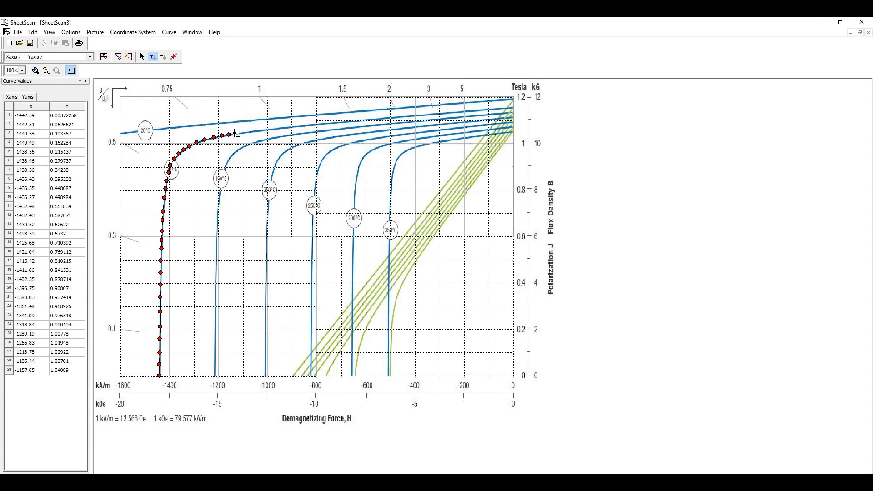
click(237, 133)
click(253, 132)
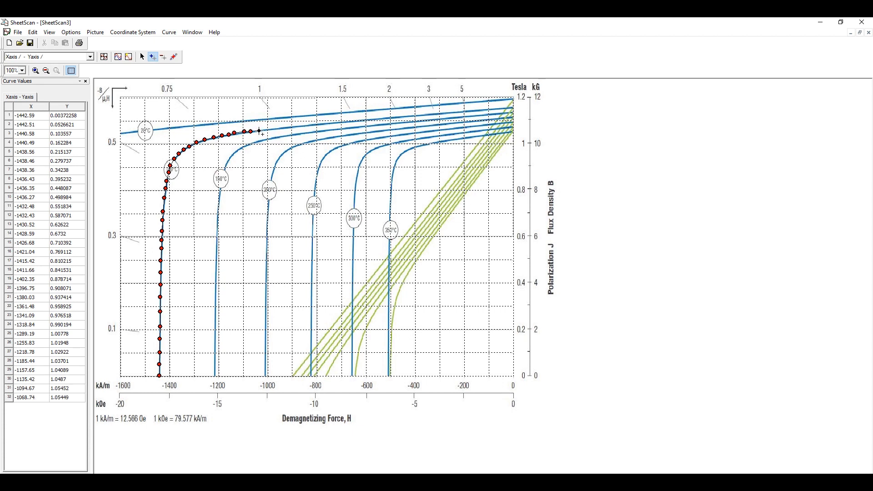
click(260, 132)
click(268, 130)
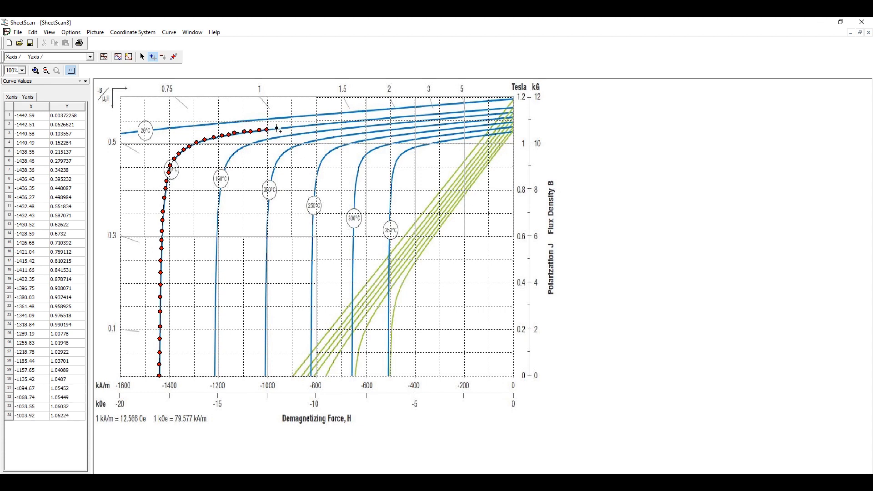
click(277, 130)
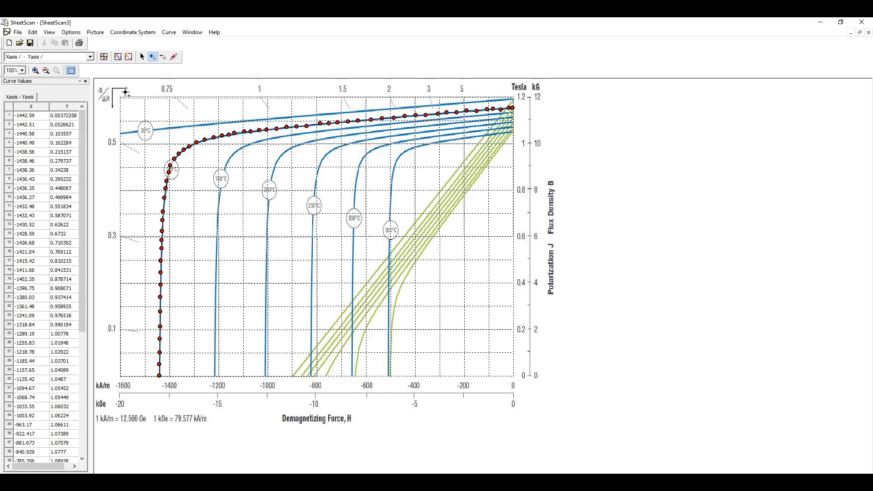
Step: Save the digitized sheet under its name via Save as
click(18, 33)
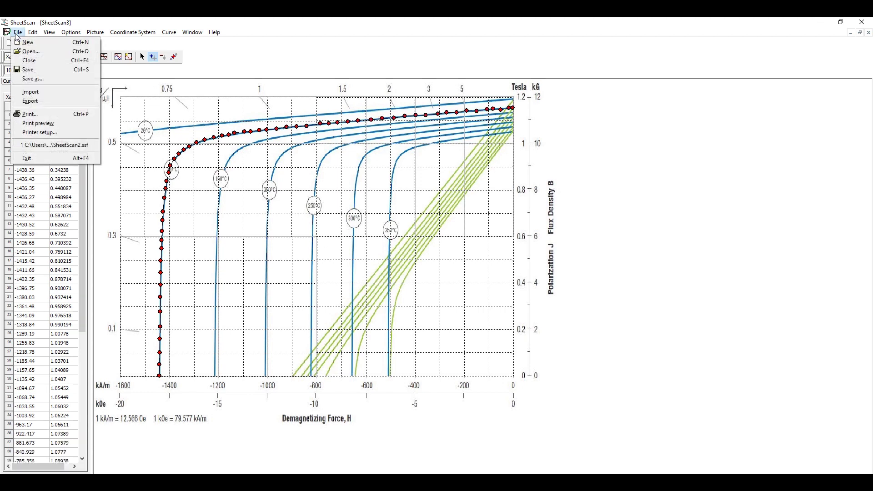
click(32, 78)
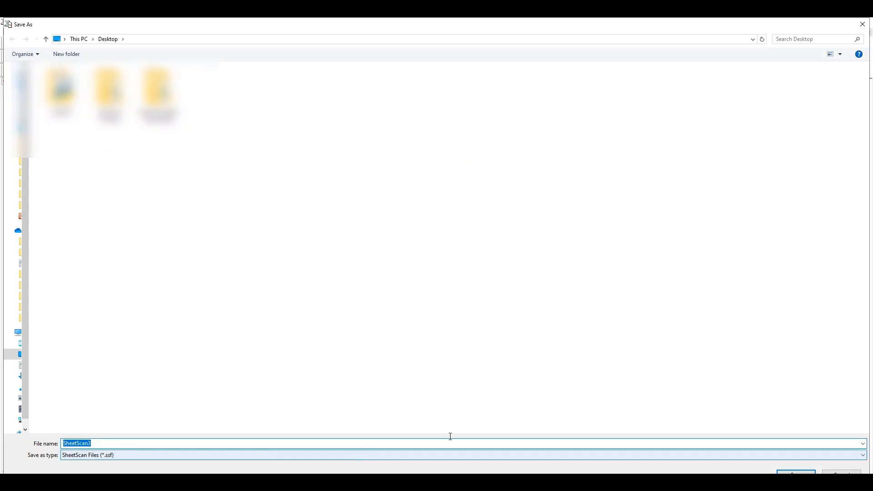
click(795, 472)
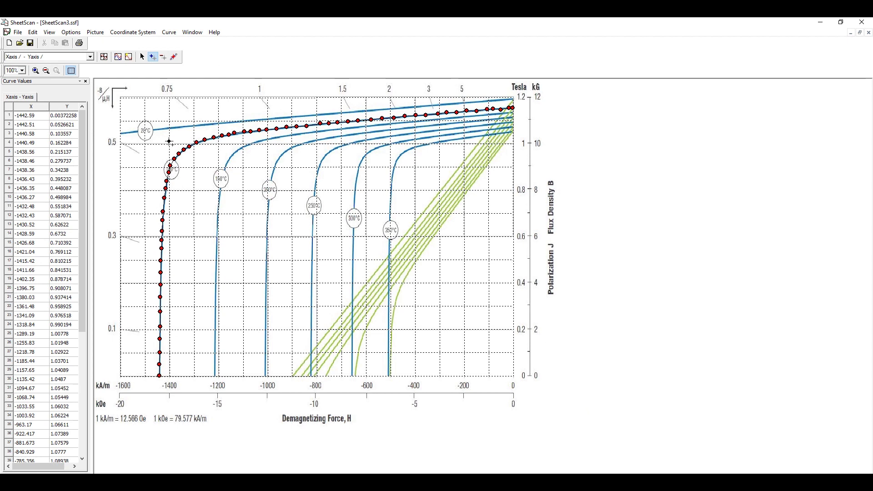
Step: Export the current curve to Maxwell as a dataset and close SheetScan
click(18, 32)
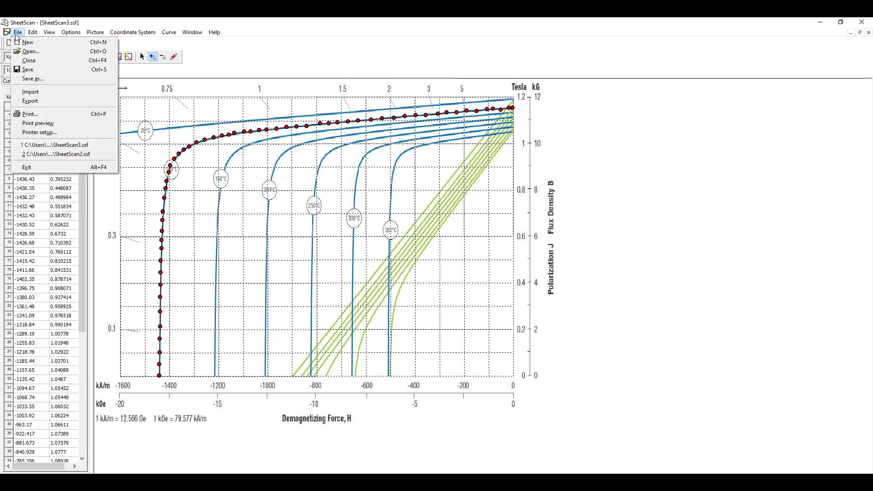
click(30, 101)
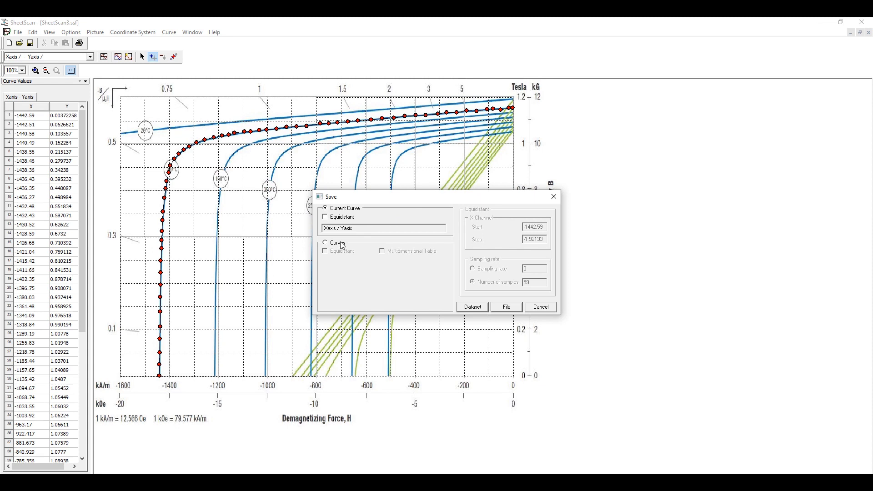
click(477, 308)
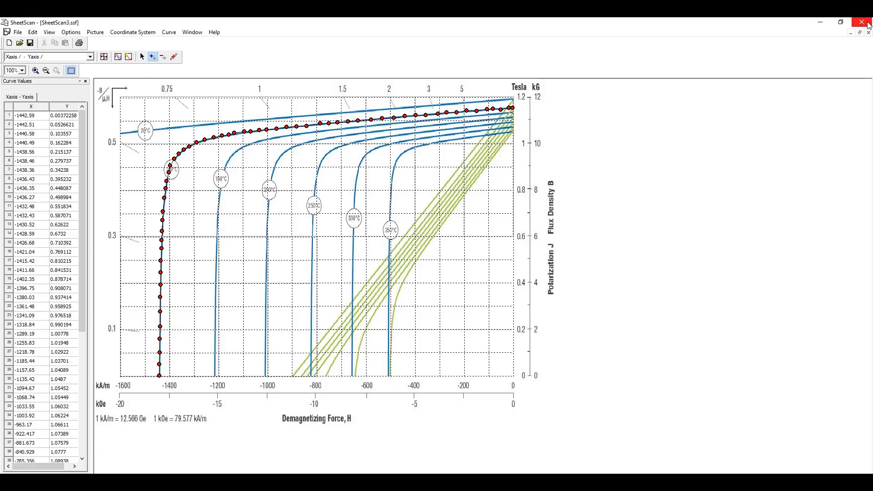
click(865, 25)
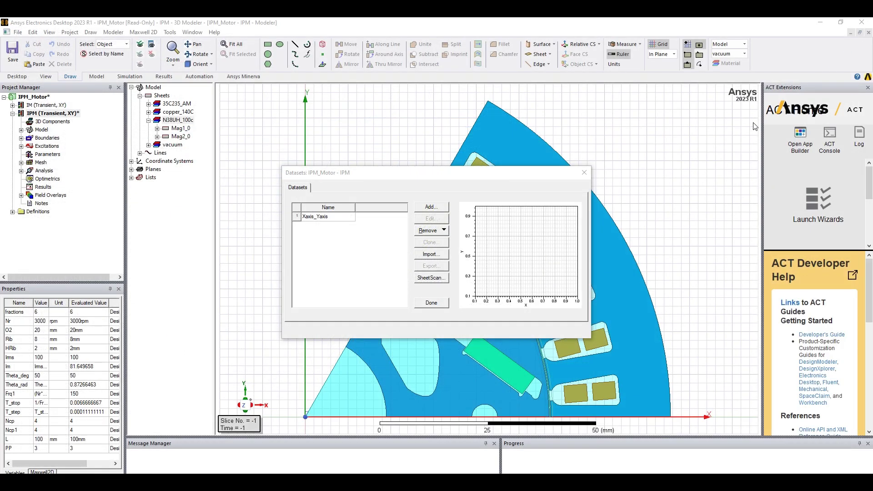
Step: Select the Xaxis_Yaxis dataset to preview its curve and start exporting it to a file
click(318, 217)
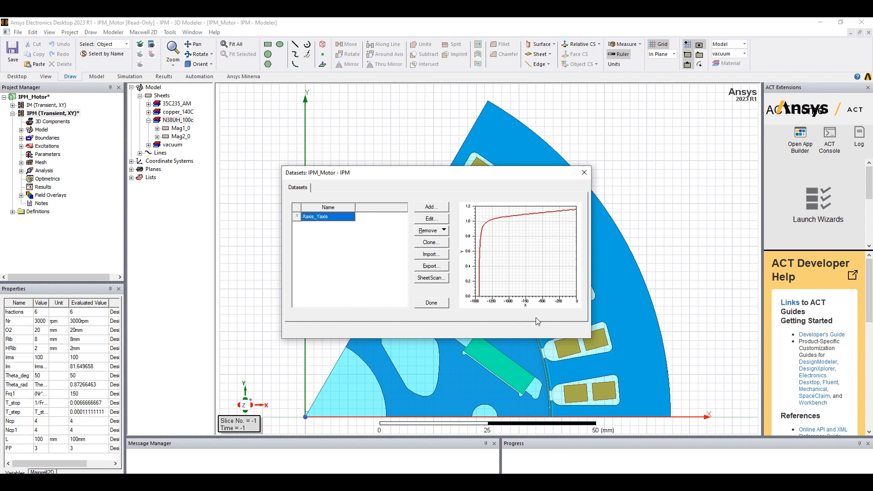
drag(589, 339, 729, 423)
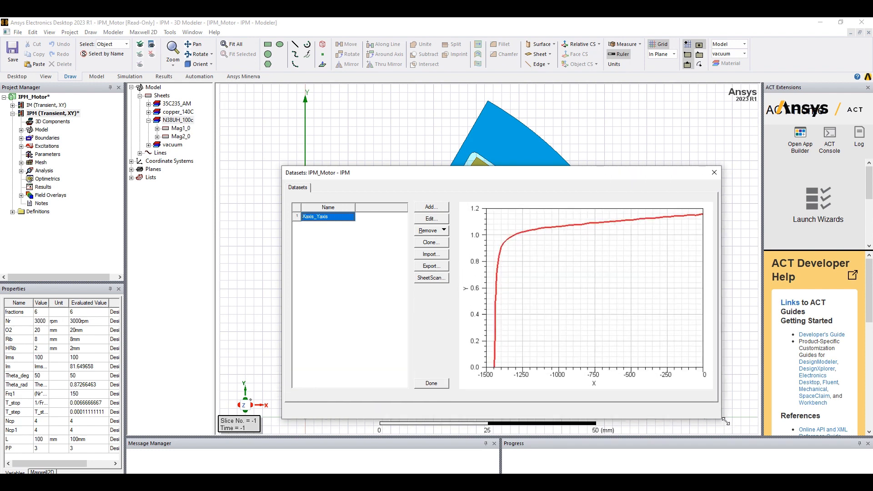
drag(578, 176, 437, 145)
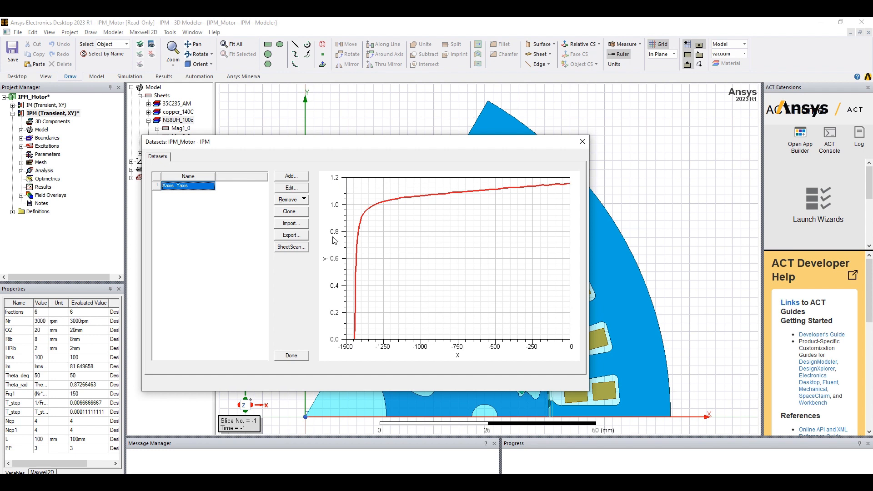
drag(309, 141, 340, 134)
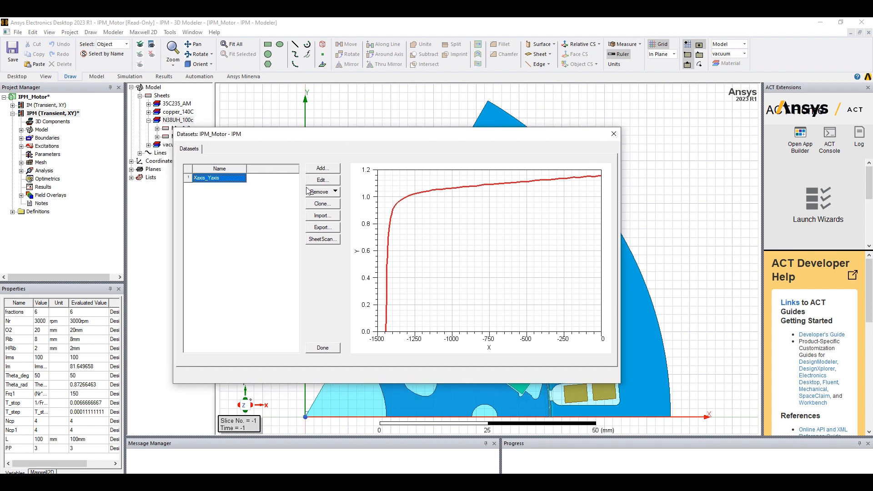
click(322, 228)
Step: Save the dataset to the Desktop as tab-delimited 35E_BH_Curve and close the Datasets window
click(170, 199)
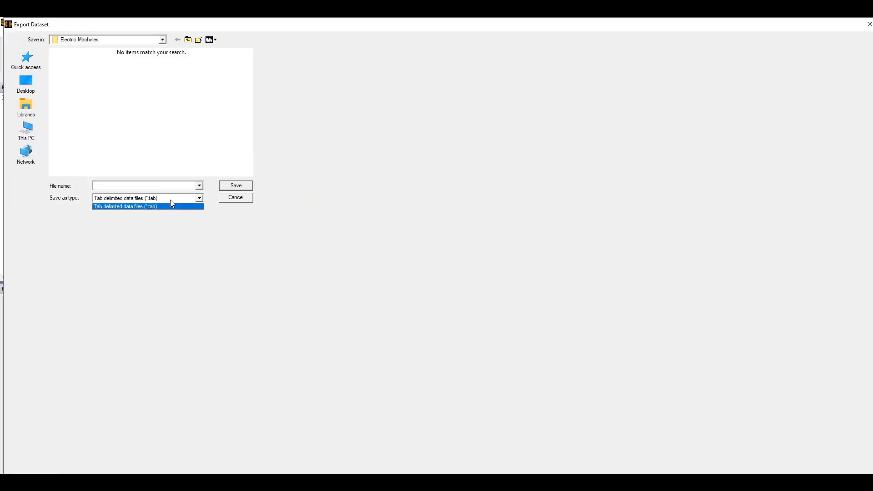
click(124, 187)
text(35E_BH_Curve)
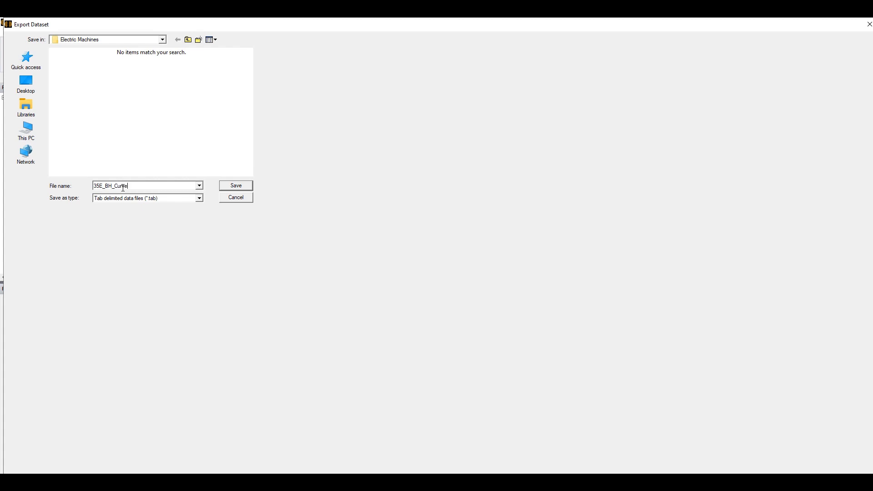
click(25, 85)
click(237, 186)
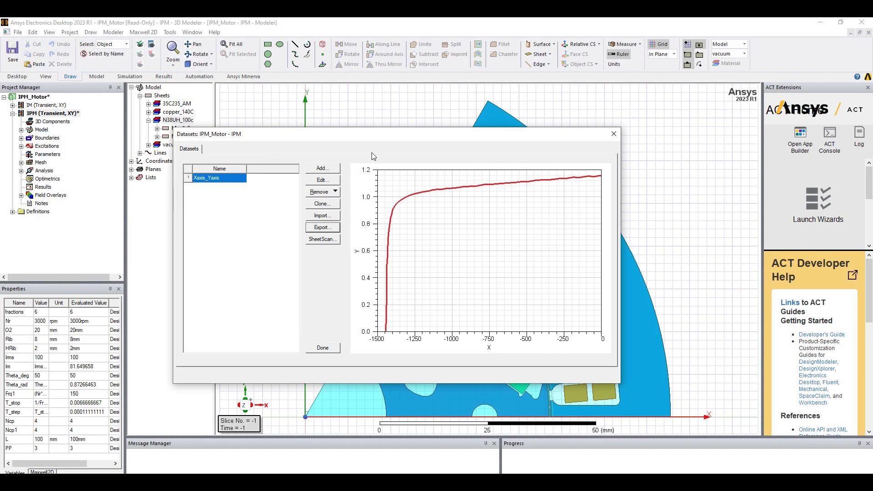
click(324, 348)
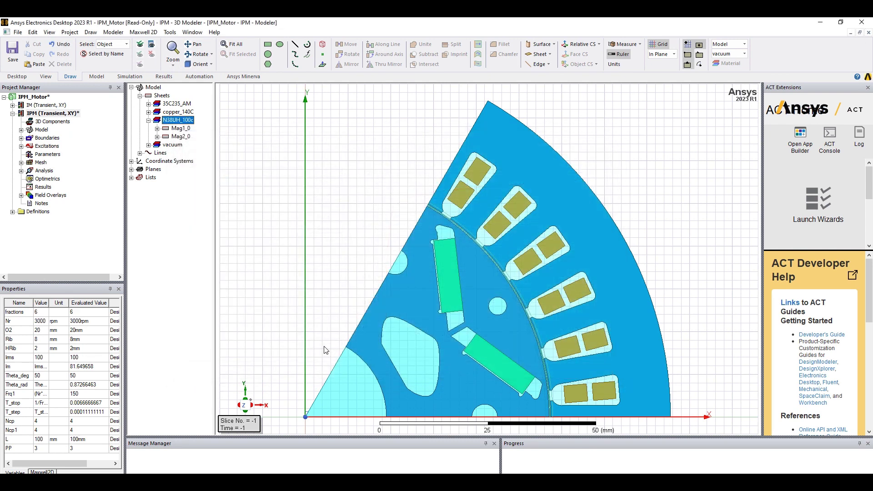
Step: From the N38UH_100c properties, add a new material definition
right_click(178, 121)
click(209, 176)
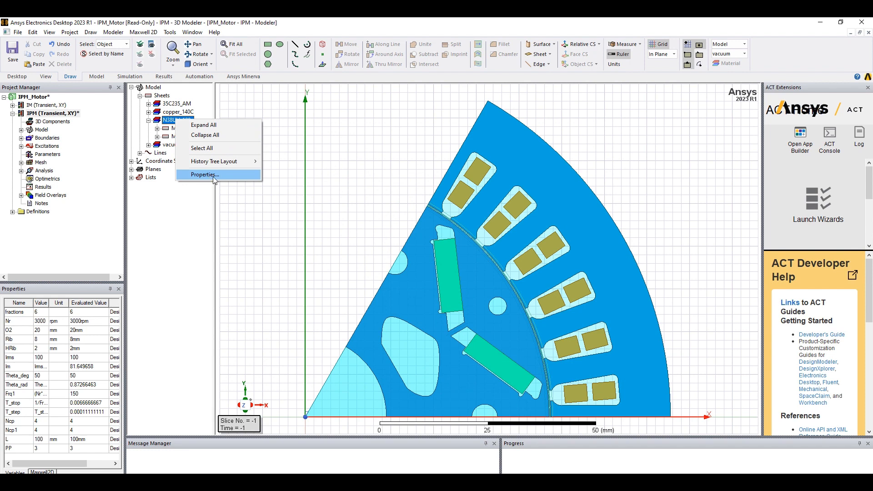
click(419, 425)
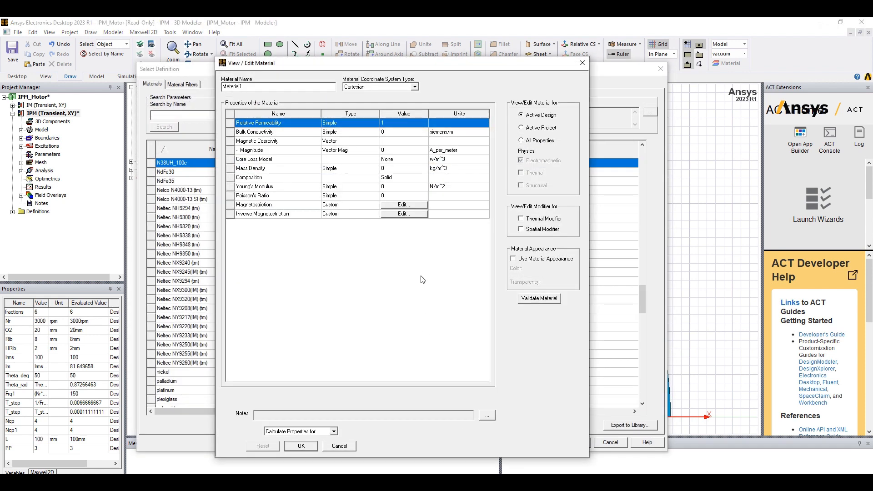
Step: Set Material1's relative permeability to Nonlinear and bring up its BH curve editor
click(349, 123)
click(339, 142)
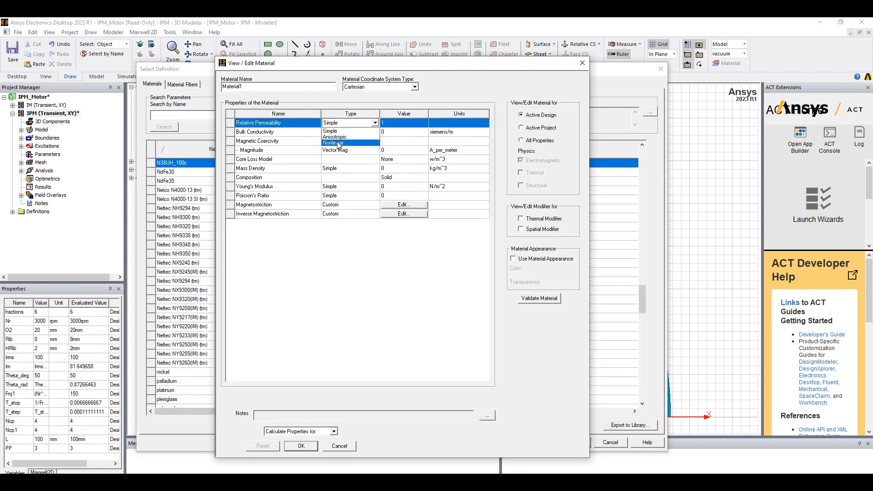
click(403, 122)
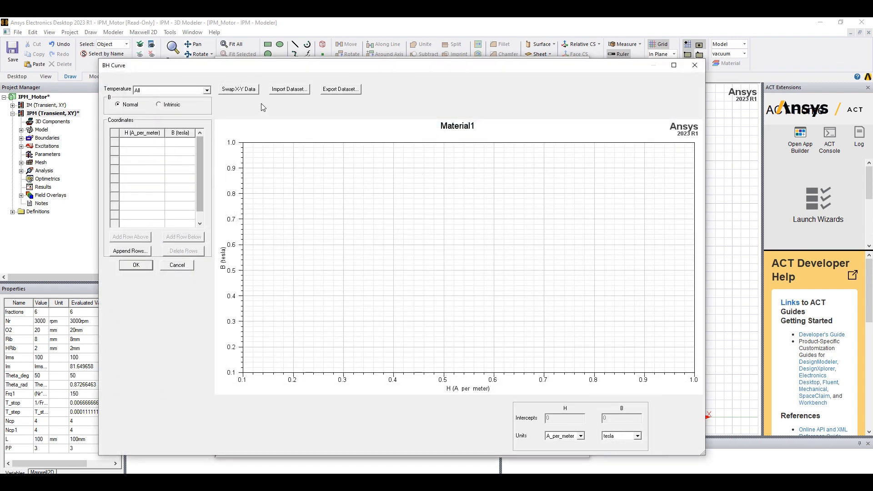
Step: Import 35E_BH_Curve.tab from the Desktop as a tab-delimited dataset into Material1's BH curve
click(289, 90)
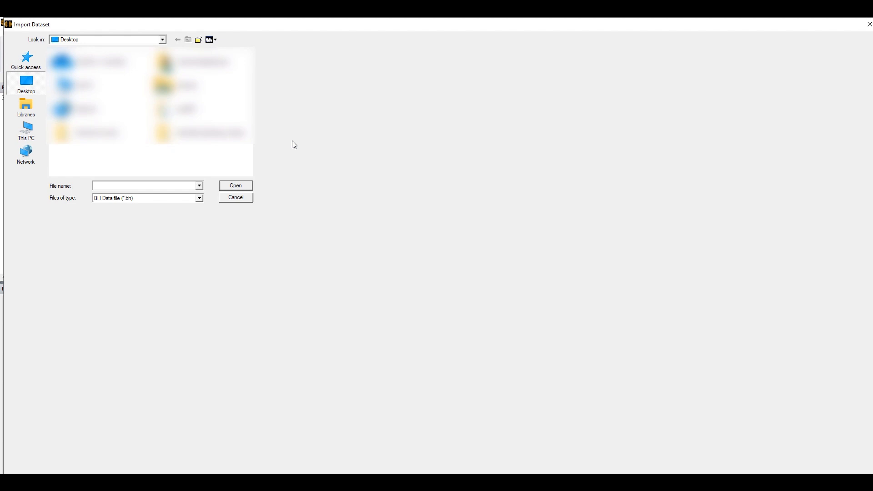
click(181, 198)
click(164, 210)
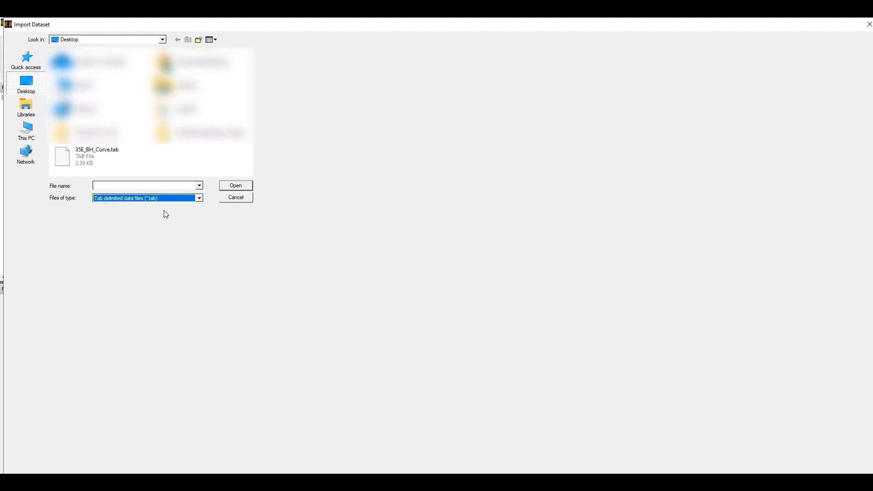
double_click(92, 156)
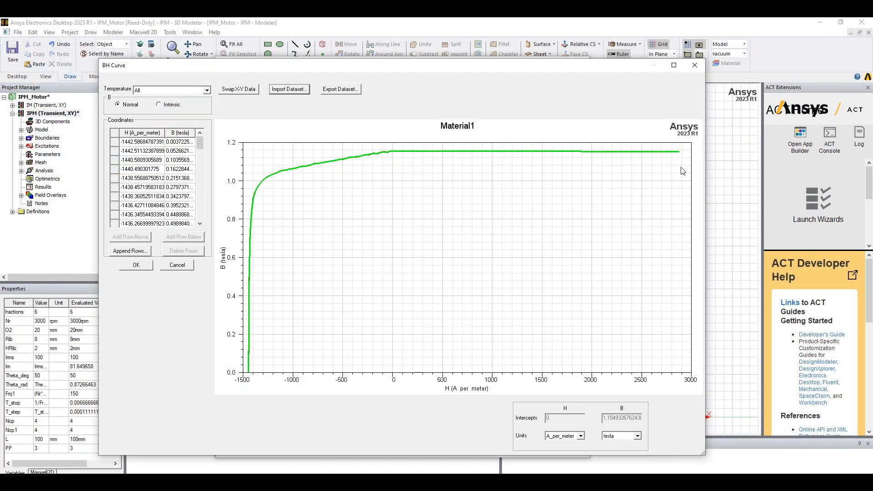